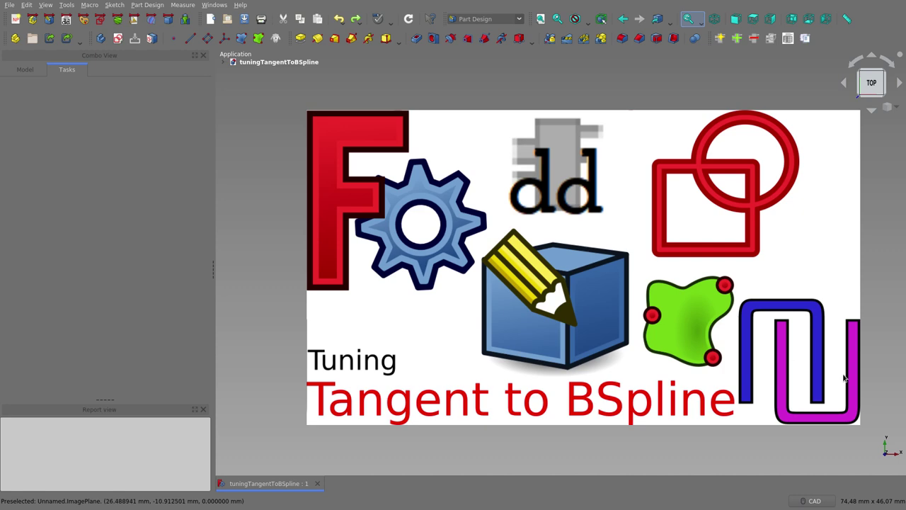
- Check FreeCAD's version information from the Help menu, then close it
left_click(248, 6)
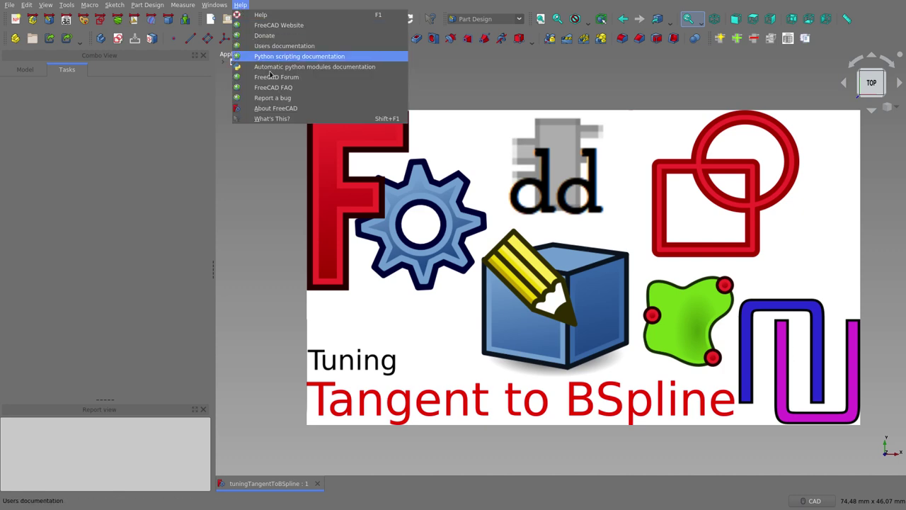
left_click(276, 108)
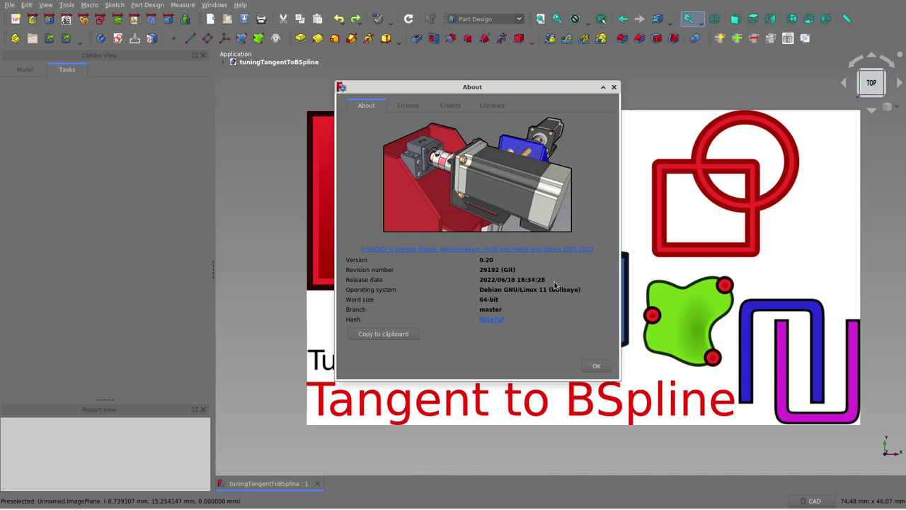
left_click(614, 88)
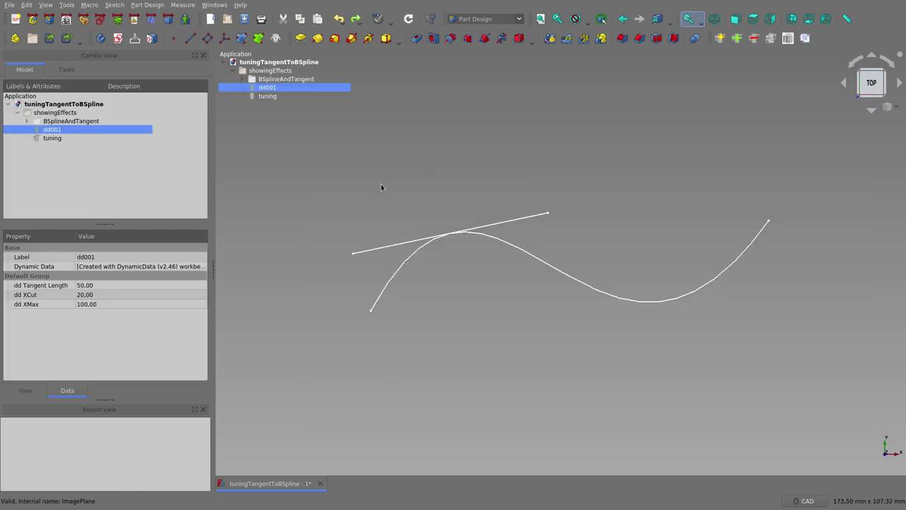
- Raise dd001's XCut to 26.00, then 31.00, moving the tangent along the curve
left_click(93, 296)
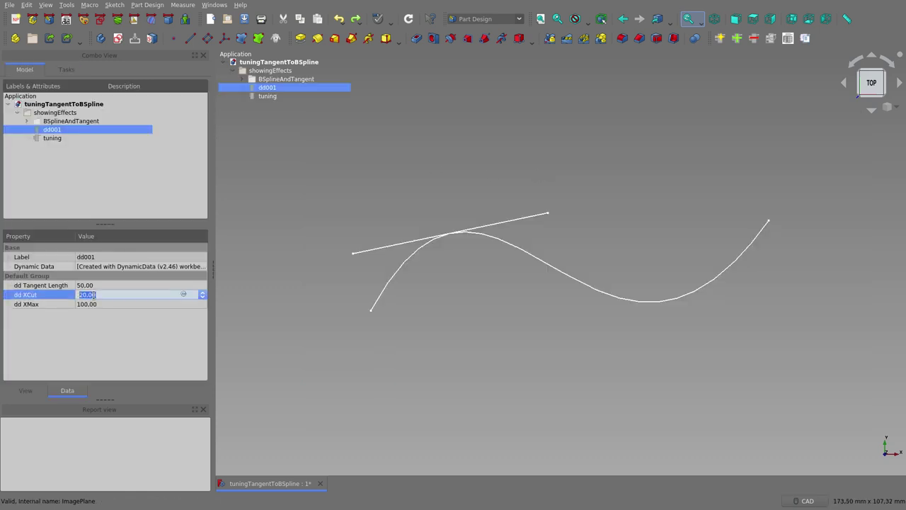
scroll(94, 294, "up", 4)
left_click(99, 286)
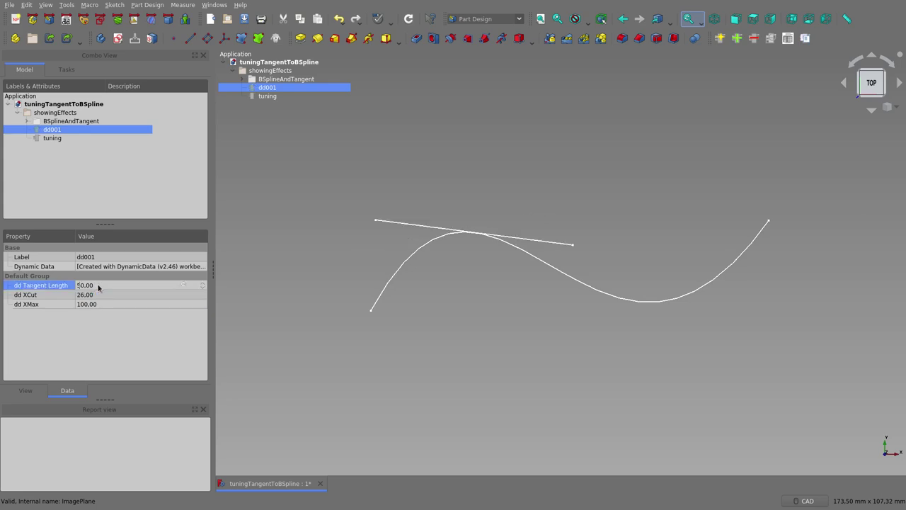
left_click(98, 296)
scroll(99, 294, "up", 5)
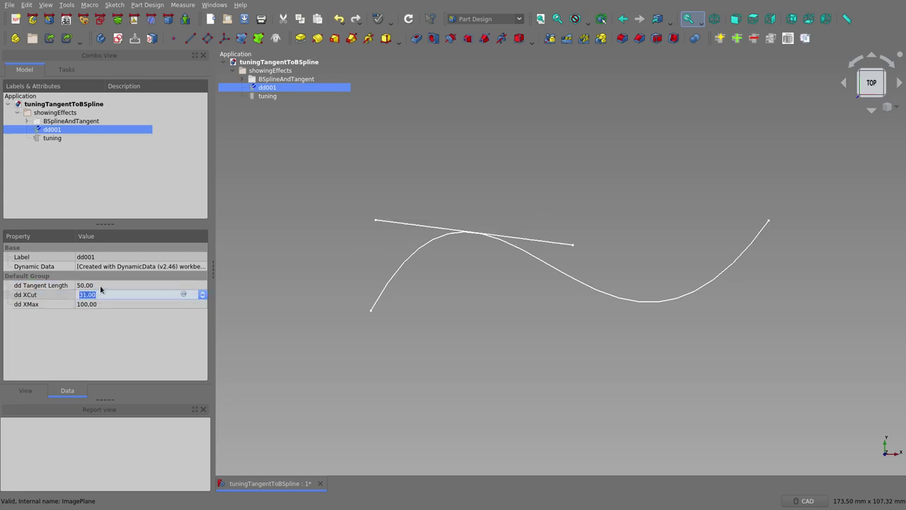
left_click(100, 286)
- Raise XCut further to 44.00 and finally 66.00, sliding the tangent along the curve
left_click(103, 296)
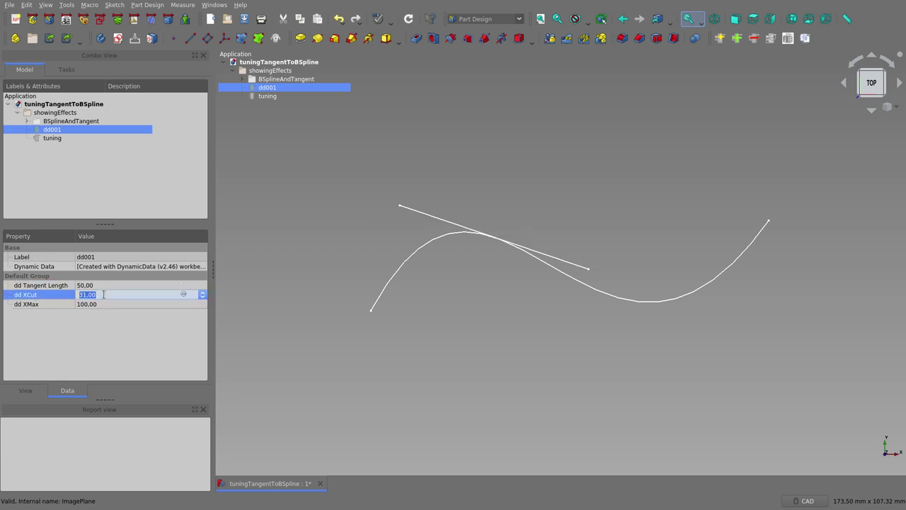
scroll(104, 295, "up", 10)
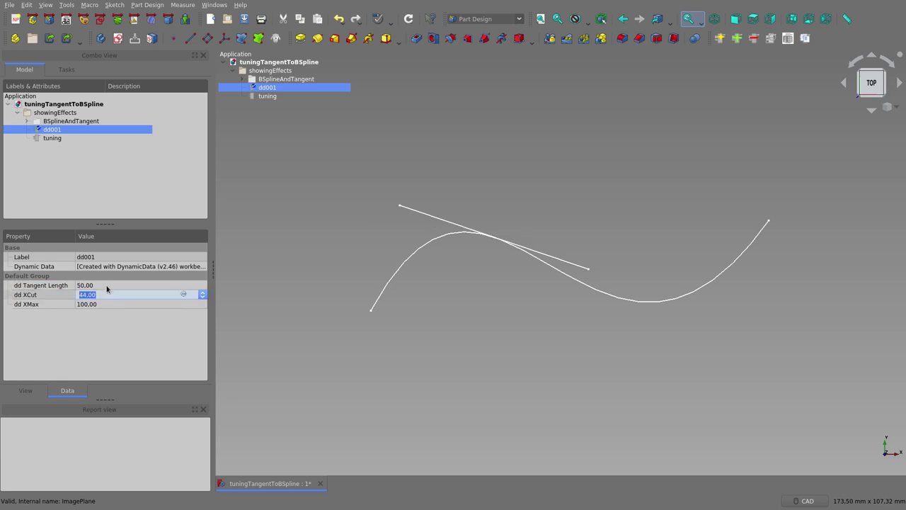
left_click(107, 286)
left_click(108, 294)
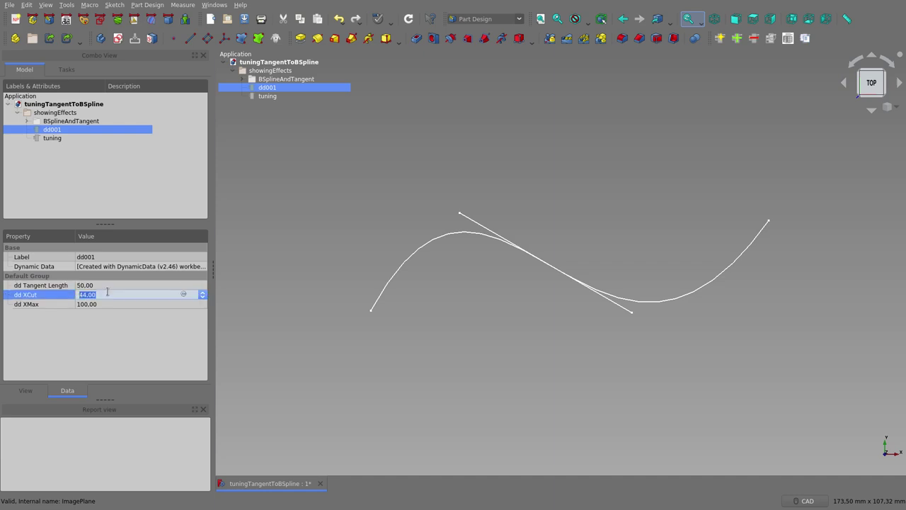
scroll(108, 293, "up", 5)
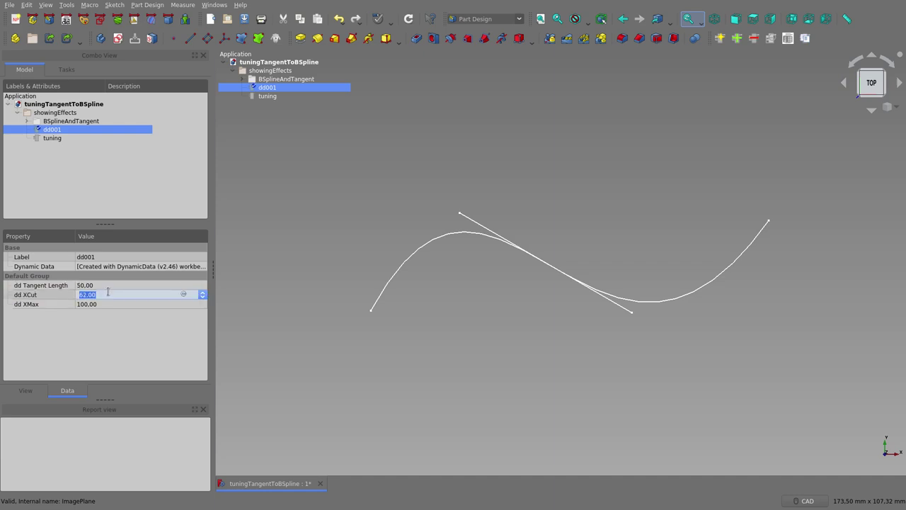
left_click(127, 287)
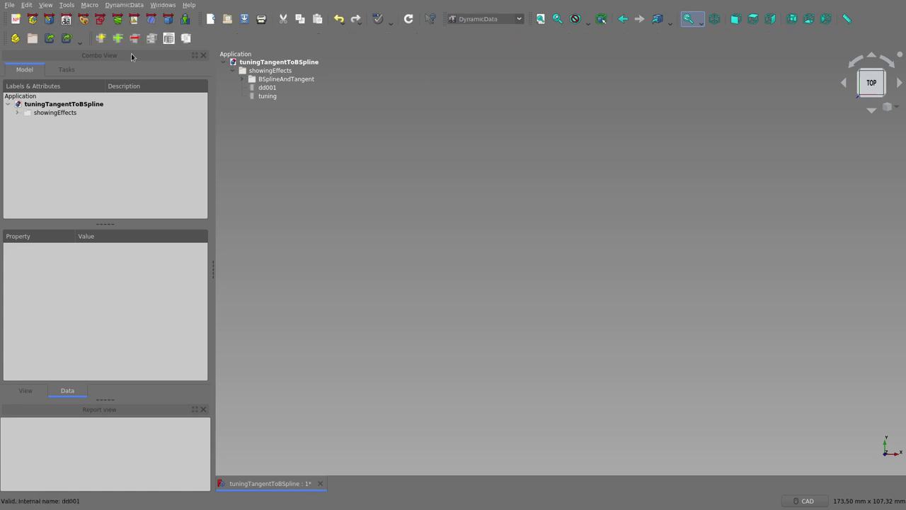
- Create a new DynamicData object dd in the tuningTangentToBSpline document
left_click(65, 105)
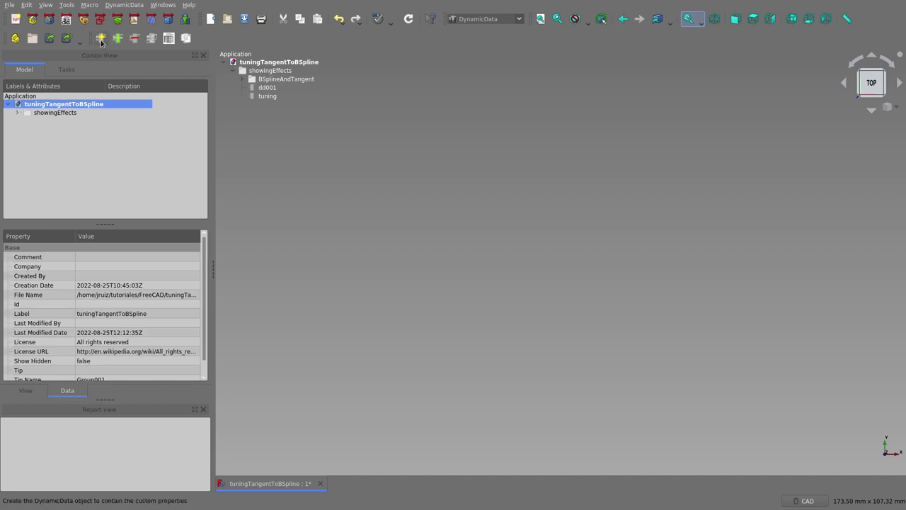
left_click(101, 38)
left_click(63, 121)
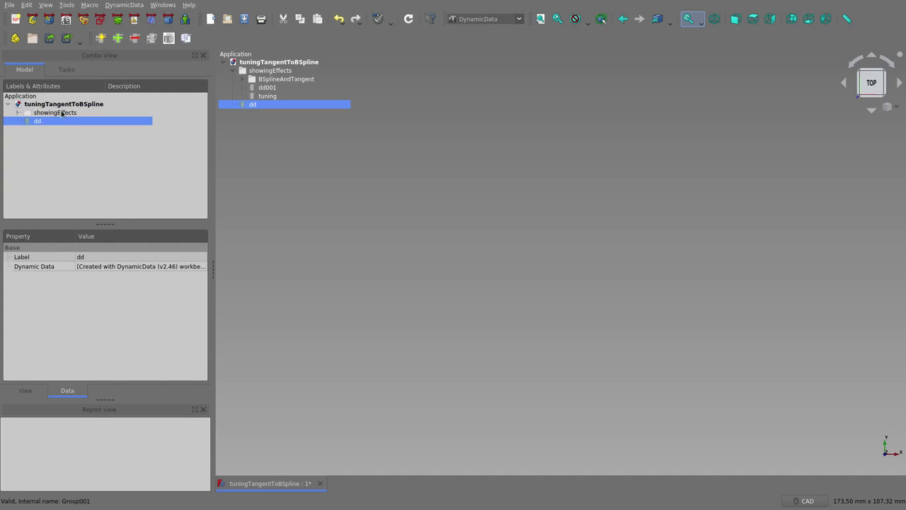
- Add an XMax property with value 100 to dd, then start adding another property
left_click(117, 38)
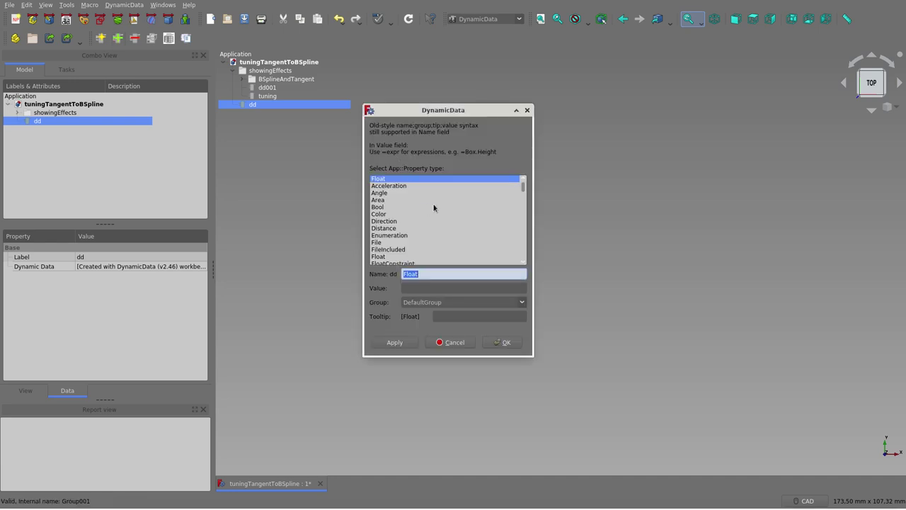
type("XMax")
left_click(446, 288)
type("100")
left_click(449, 275)
left_click(449, 286)
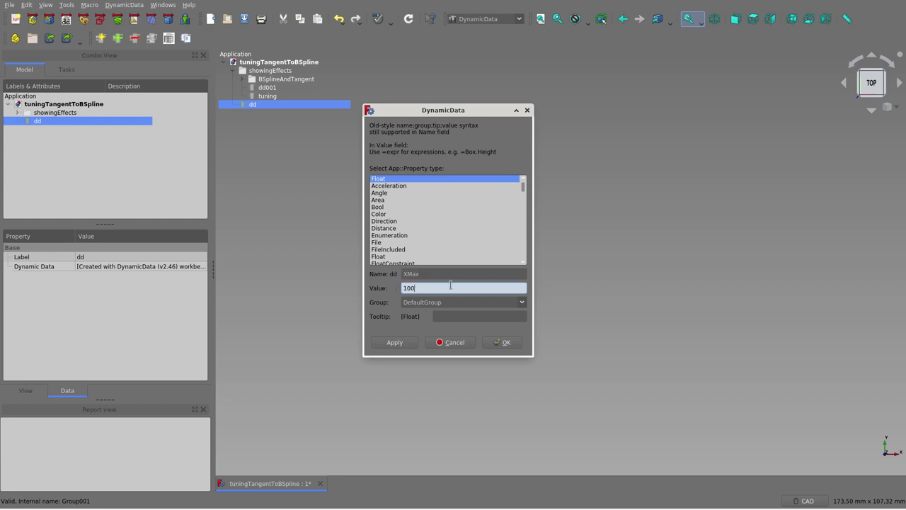
key("Return")
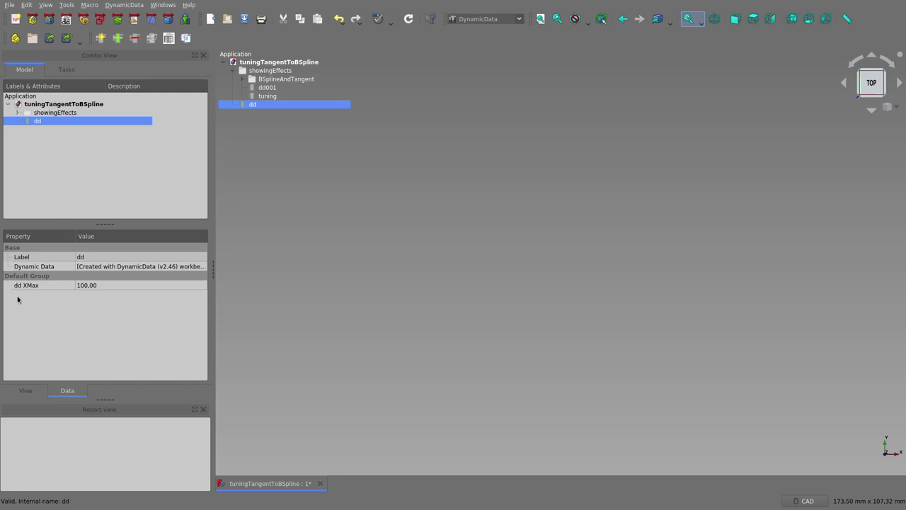
left_click(121, 40)
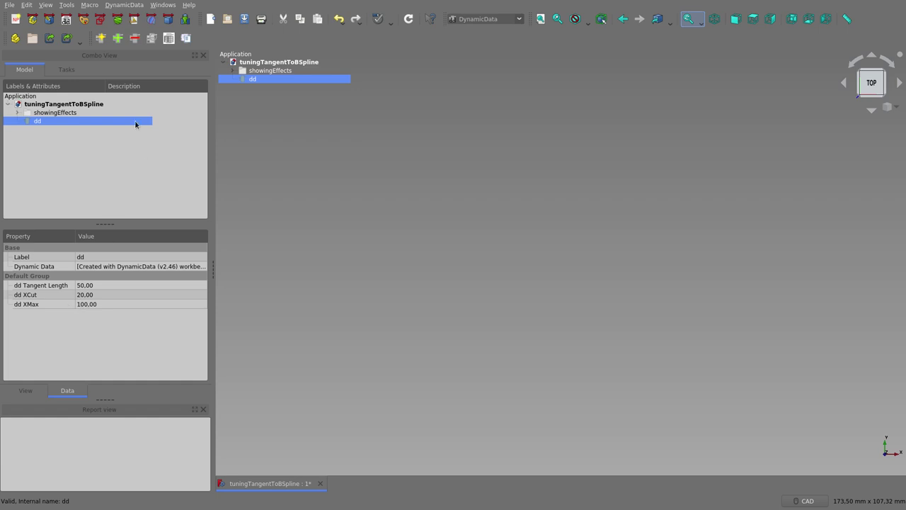
left_click(107, 27)
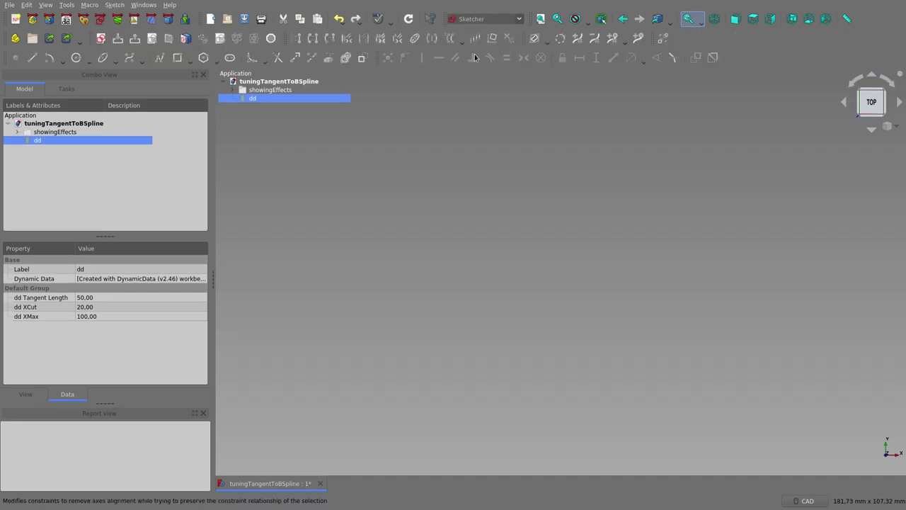
- Create a new sketch on the XY plane in the tuningTangentToBSpline document
left_click(54, 124)
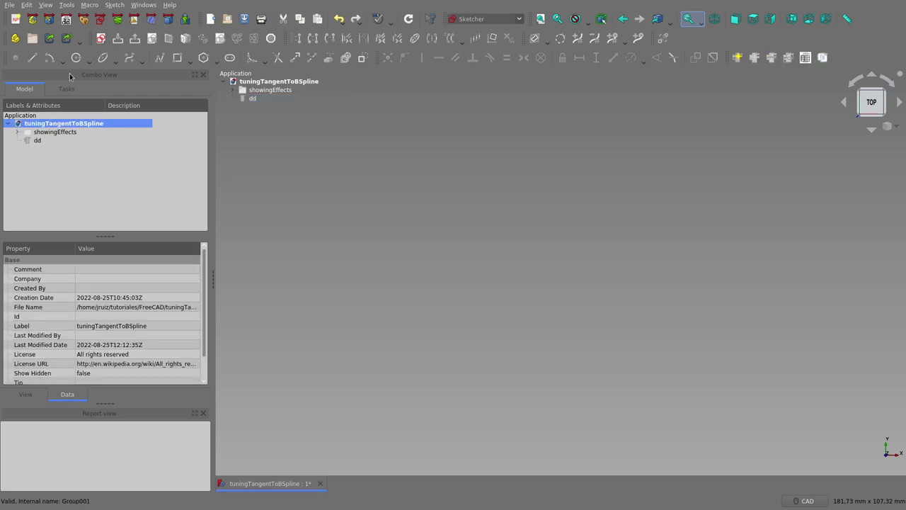
left_click(101, 39)
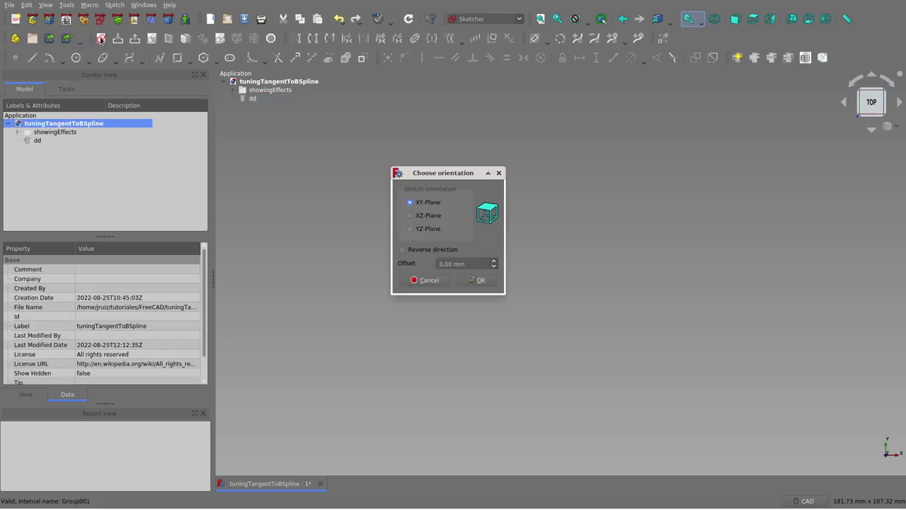
left_click(472, 279)
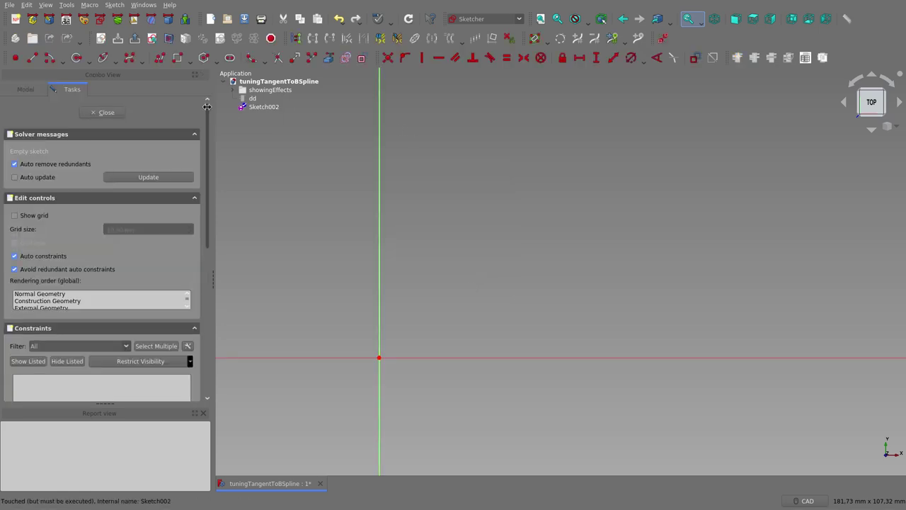
- Draw a four-pole B-spline from the vertical axis to the upper right, then select its end point
left_click(133, 61)
left_click(380, 264)
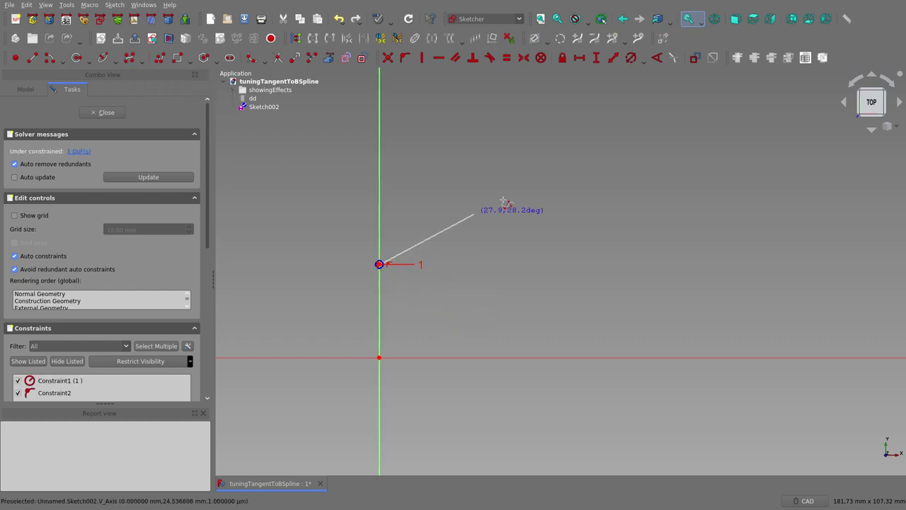
left_click(510, 136)
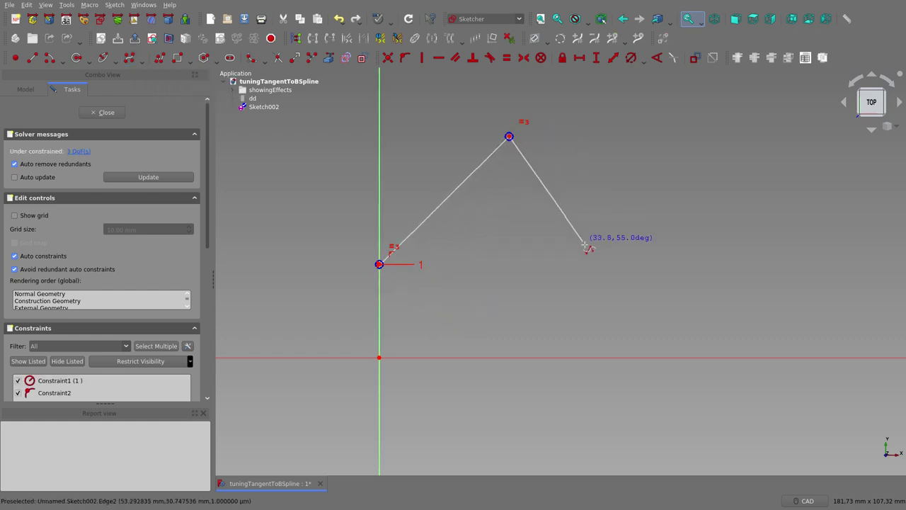
left_click(607, 283)
left_click(691, 116)
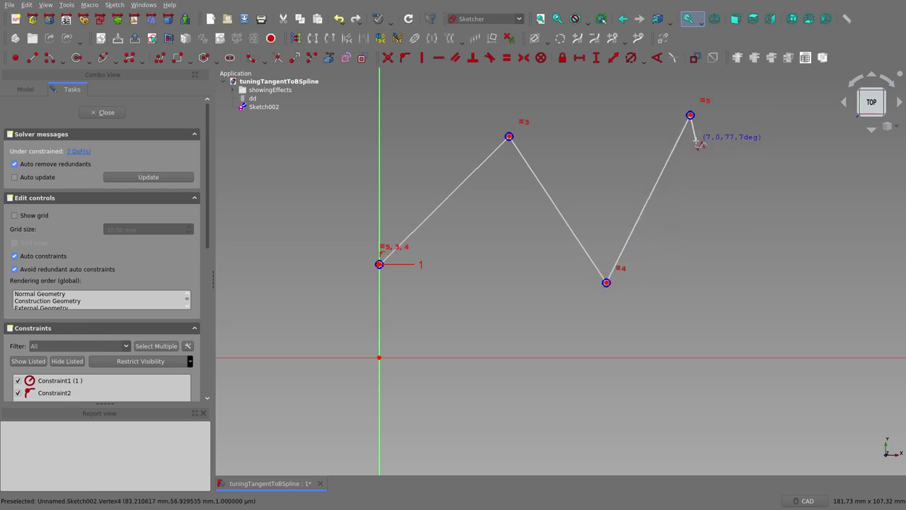
right_click(690, 113)
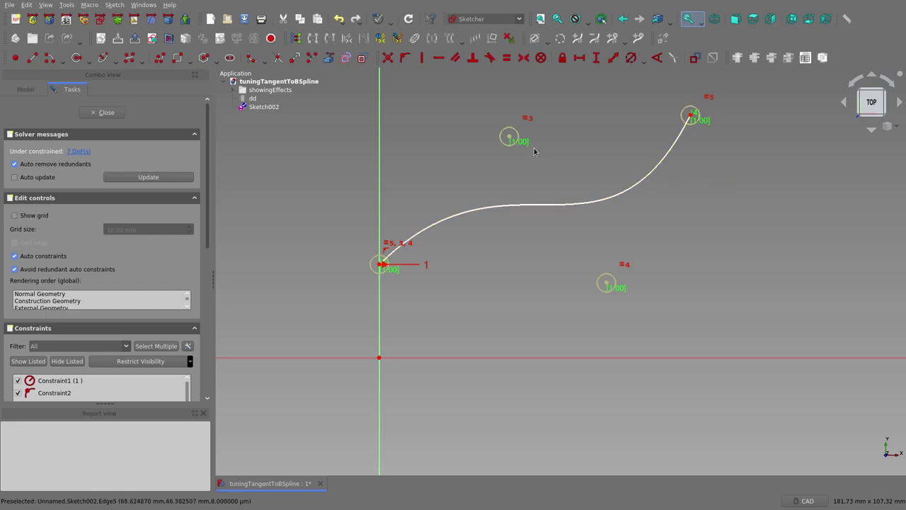
left_click(691, 115)
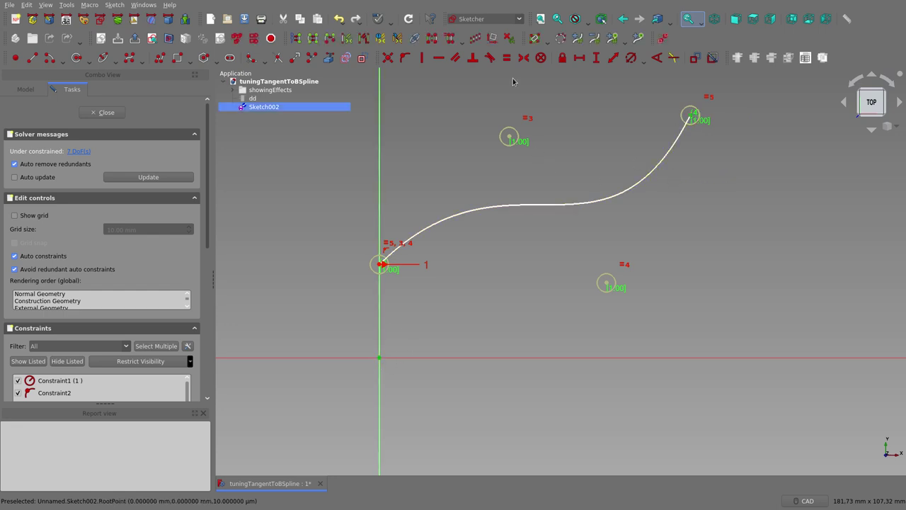
- Constrain the curve end 100 mm horizontally from the origin using the formula dd.ddXMax
left_click(580, 59)
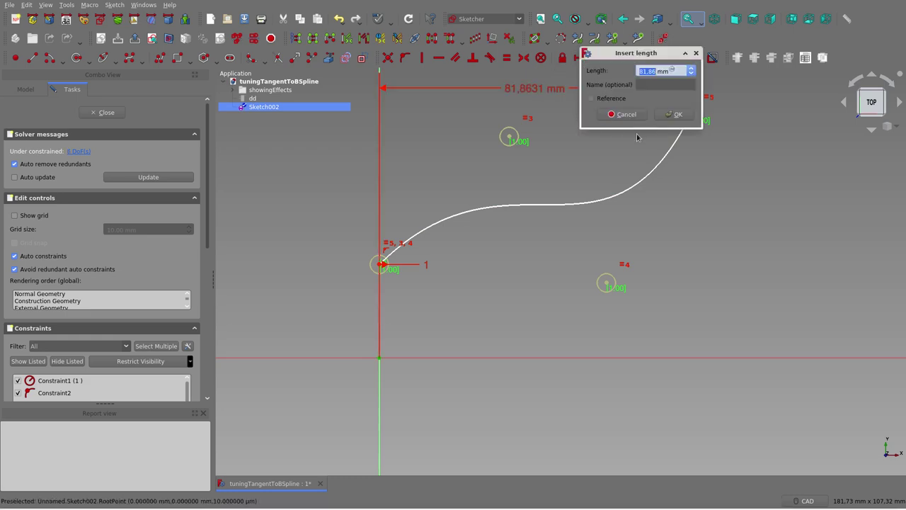
left_click(672, 71)
type("dd")
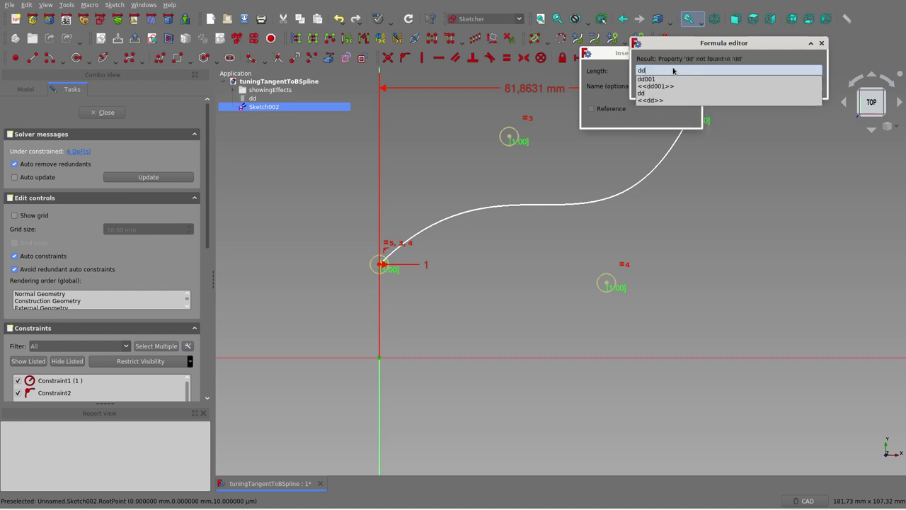
type(".")
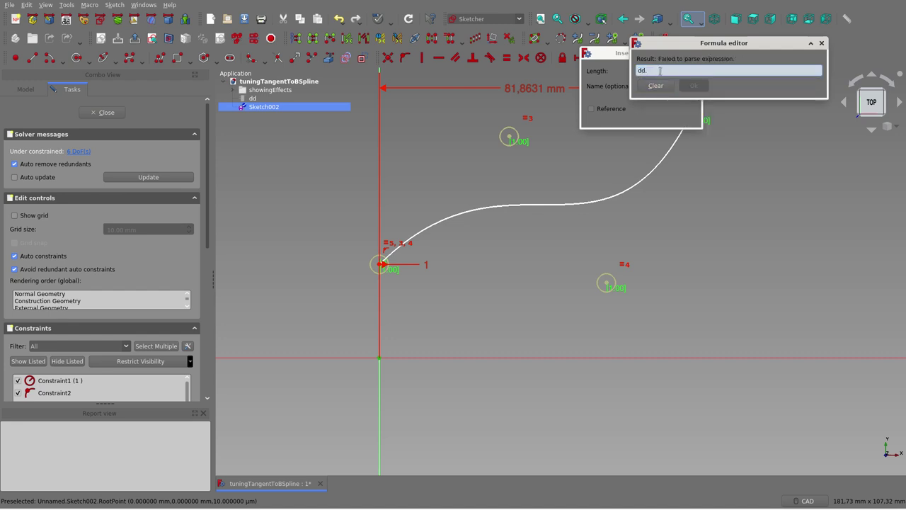
type("max")
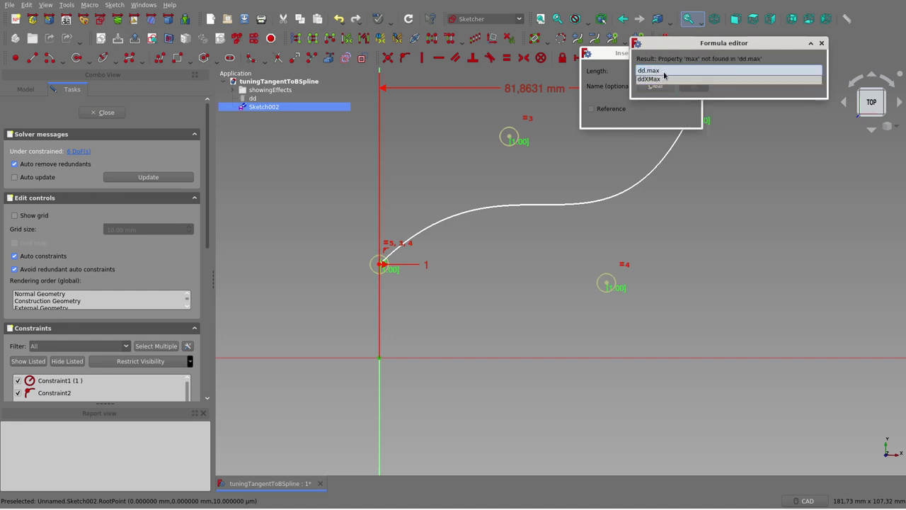
left_click(663, 79)
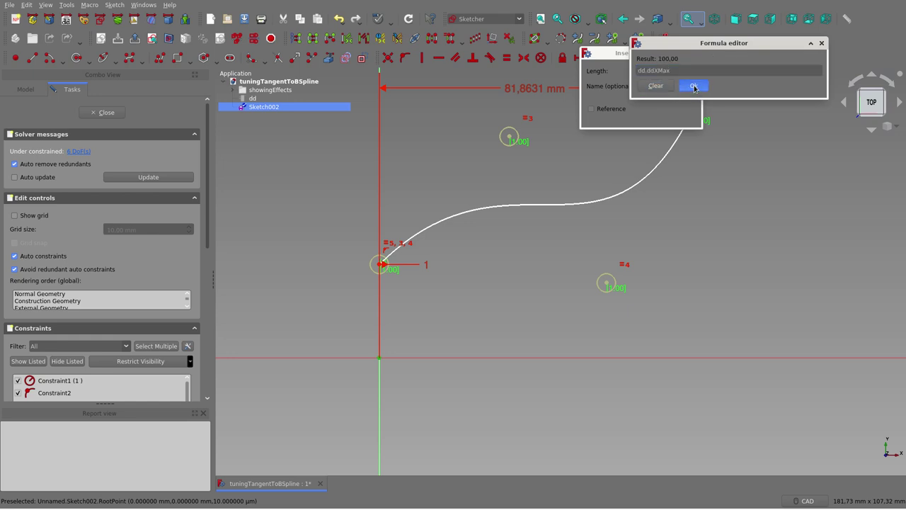
left_click(687, 86)
left_click(676, 114)
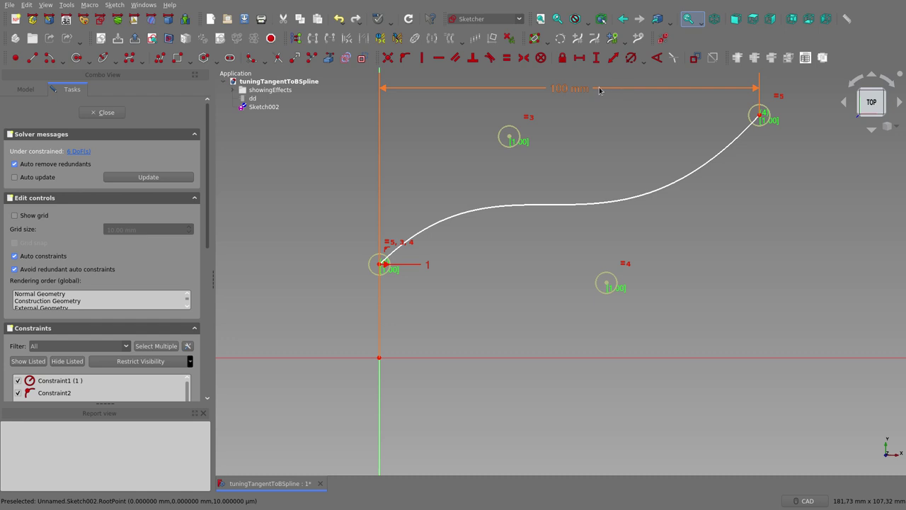
- Move the 100 mm dimension below the sketch and drag control points 3 and 4 to reshape the curve
left_click_drag(587, 95, 577, 394)
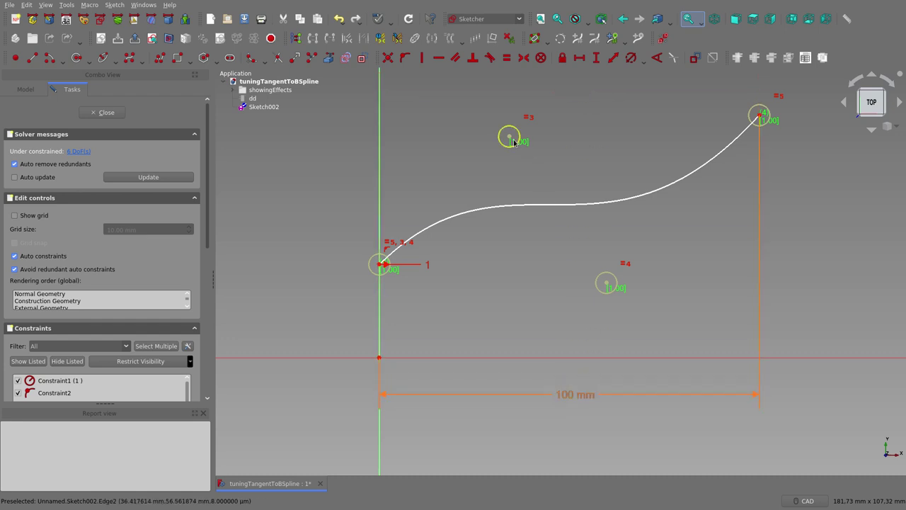
left_click_drag(509, 136, 433, 103)
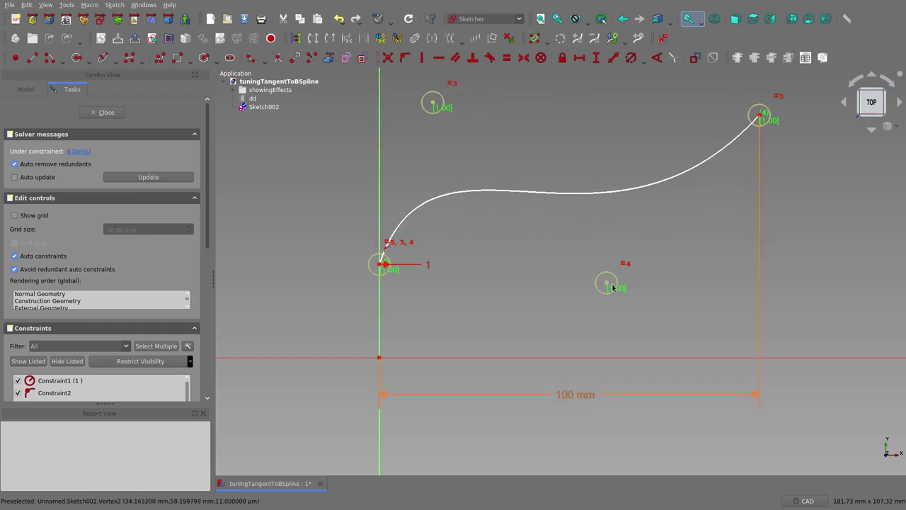
left_click_drag(606, 285, 604, 374)
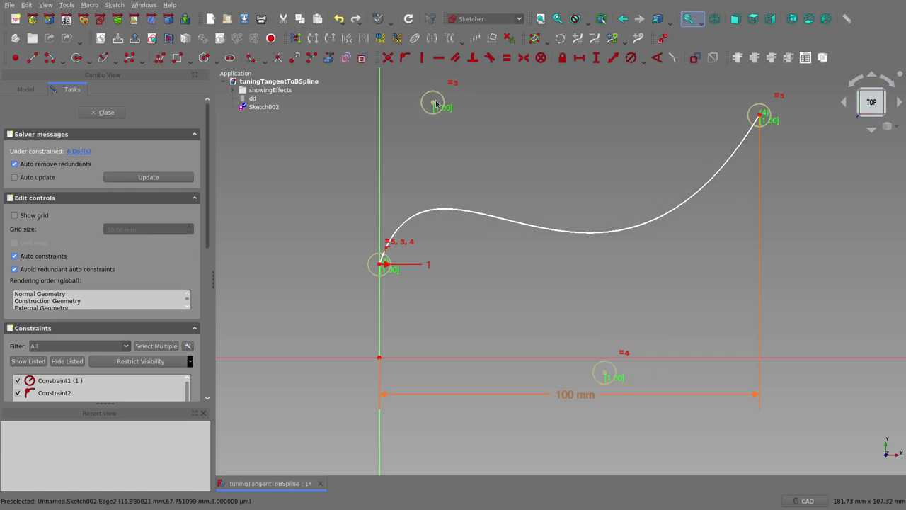
- Adjust control point 3, lock the B-spline with a block constraint, and close Sketch002
left_click_drag(438, 105, 482, 74)
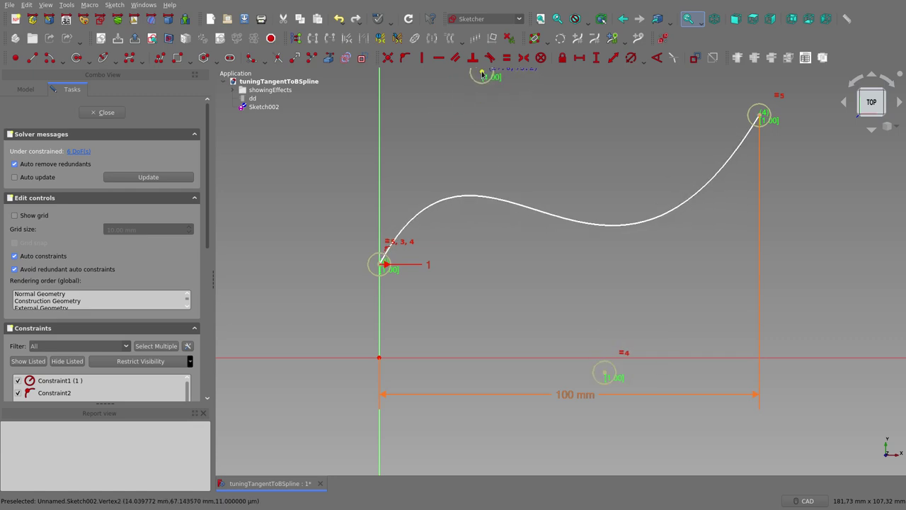
left_click(659, 219)
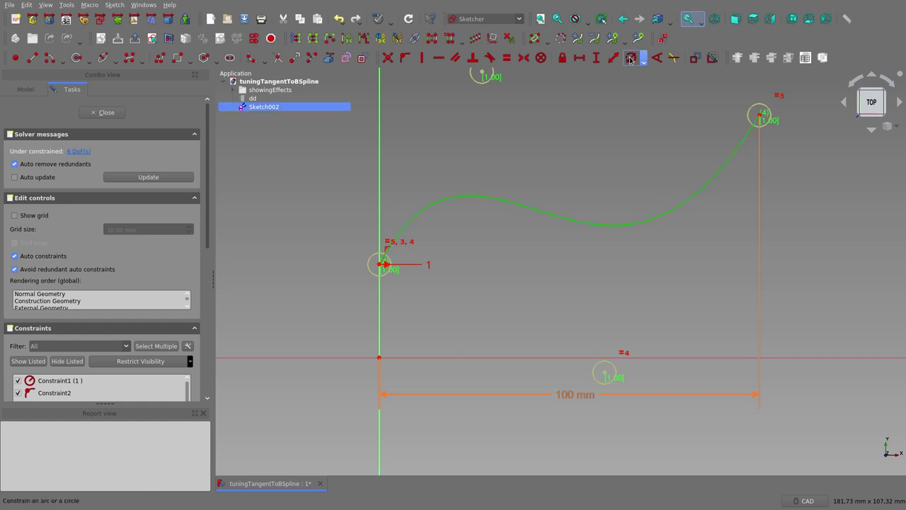
left_click(630, 59)
left_click(517, 250)
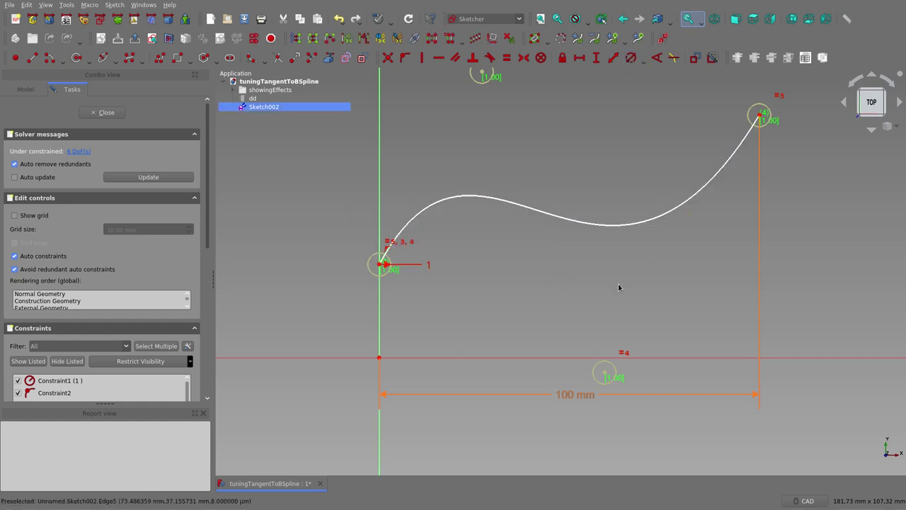
left_click(628, 229)
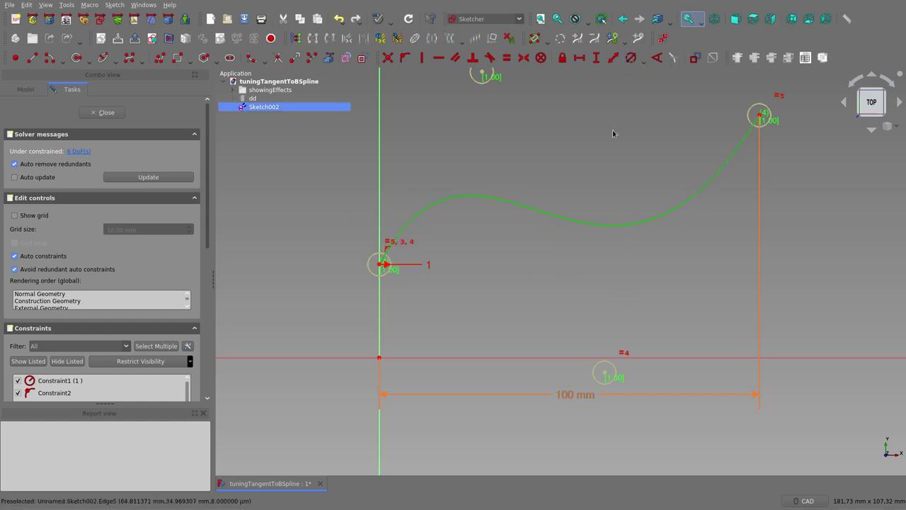
left_click(541, 57)
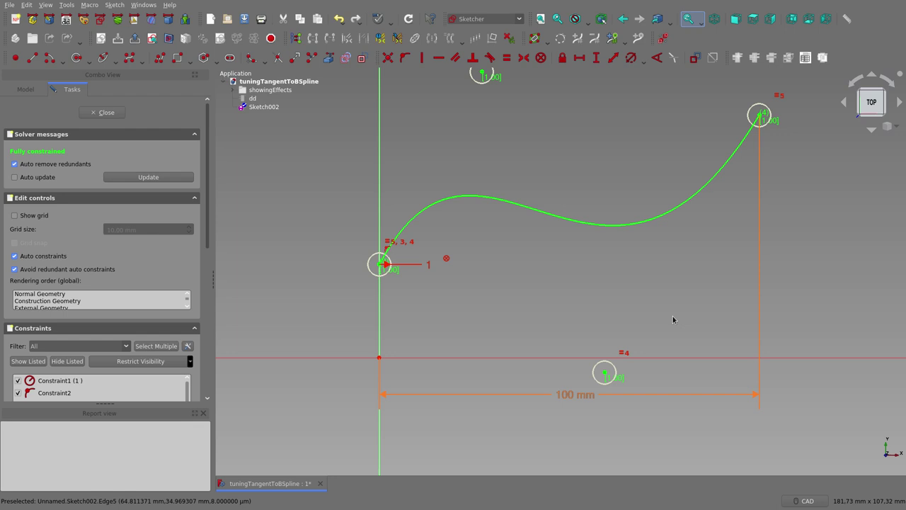
left_click(106, 112)
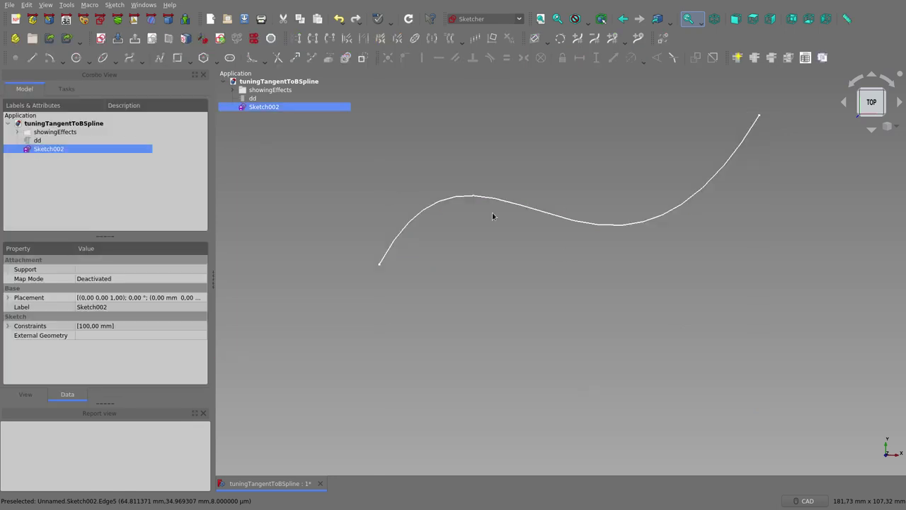
- In Part Design, create a sub-shape binder from the sketch's B-spline edge
left_click(50, 21)
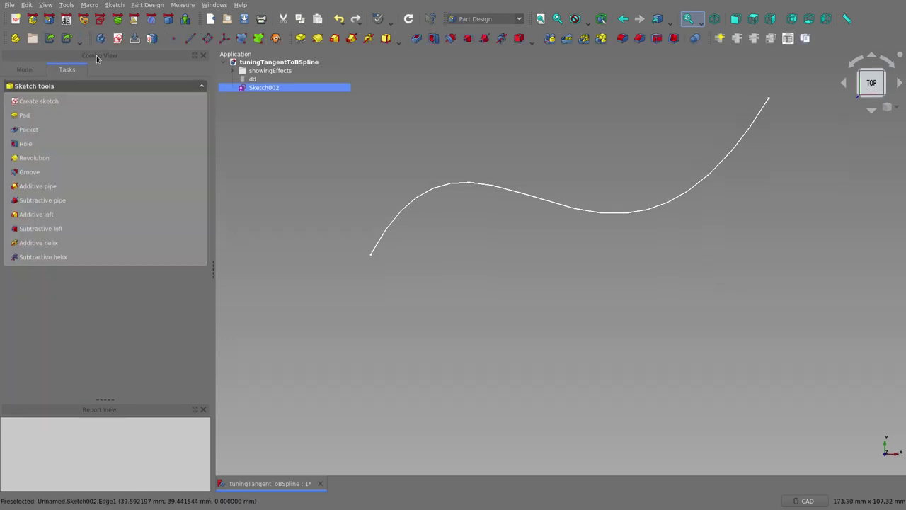
left_click(482, 188)
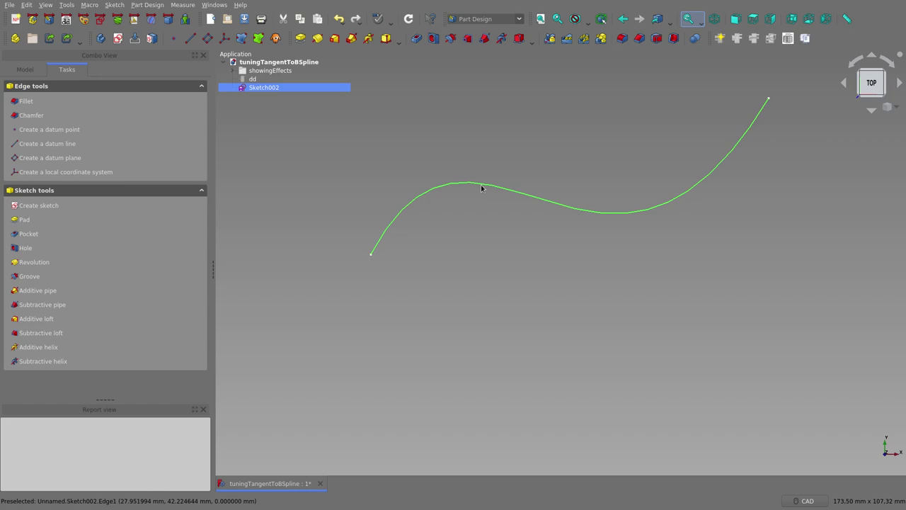
left_click(260, 41)
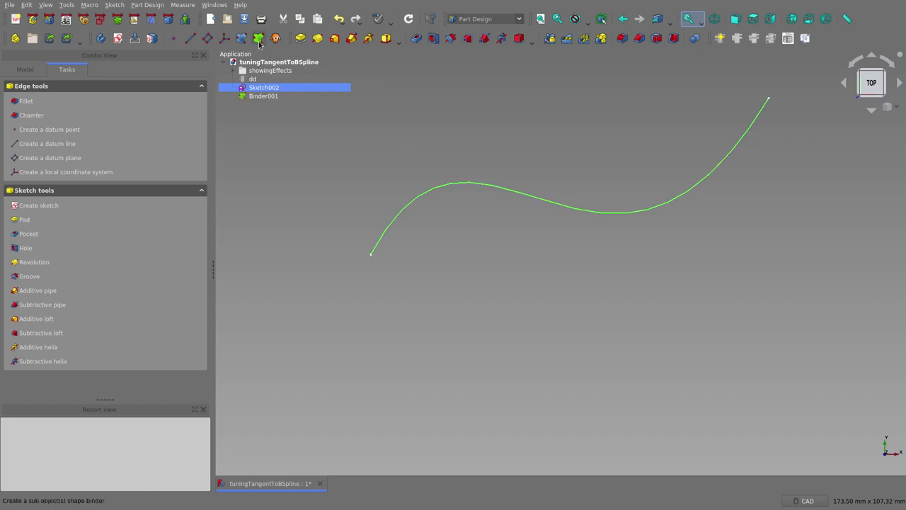
- Toggle Binder001's visibility off and back on from the model tree, then reselect it
left_click(25, 70)
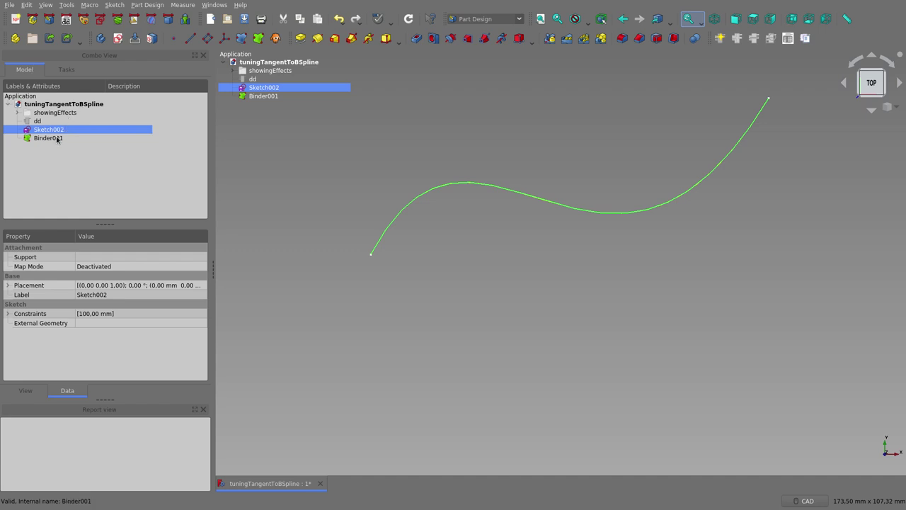
left_click(53, 138)
key("space")
left_click(53, 131)
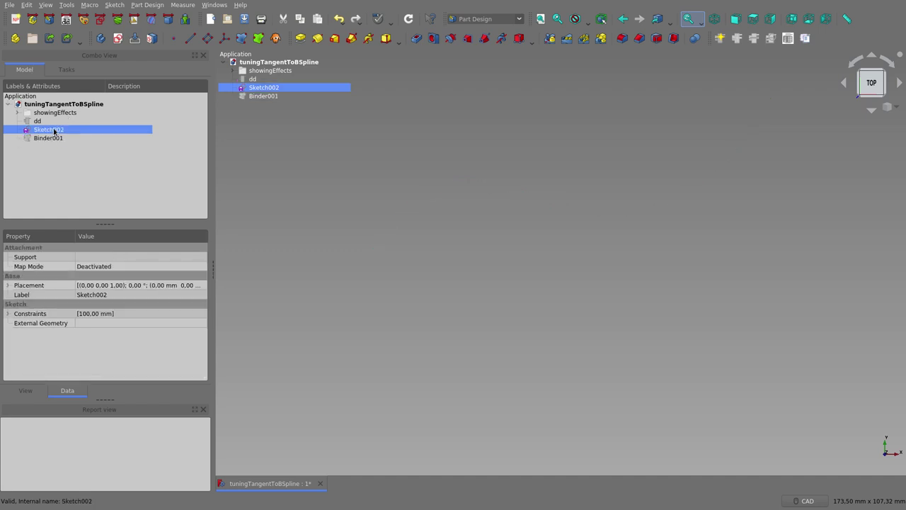
left_click(54, 138)
key("space")
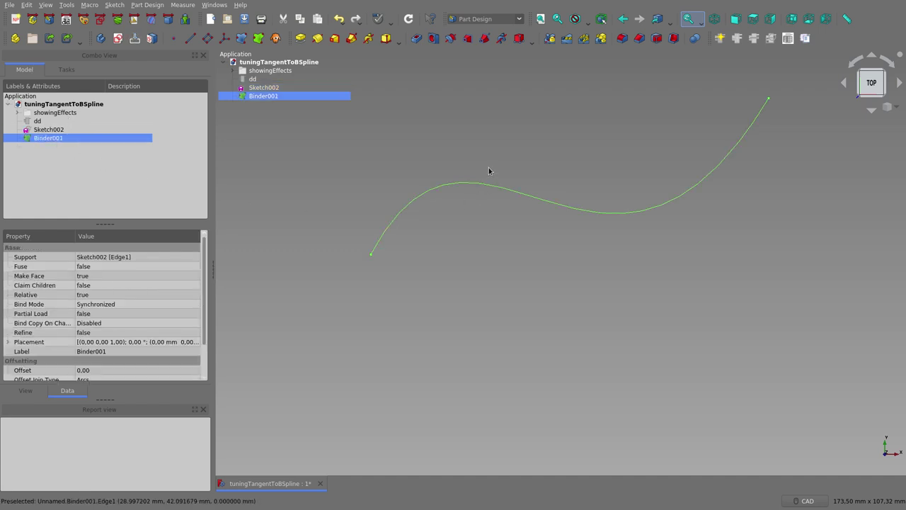
left_click(488, 171)
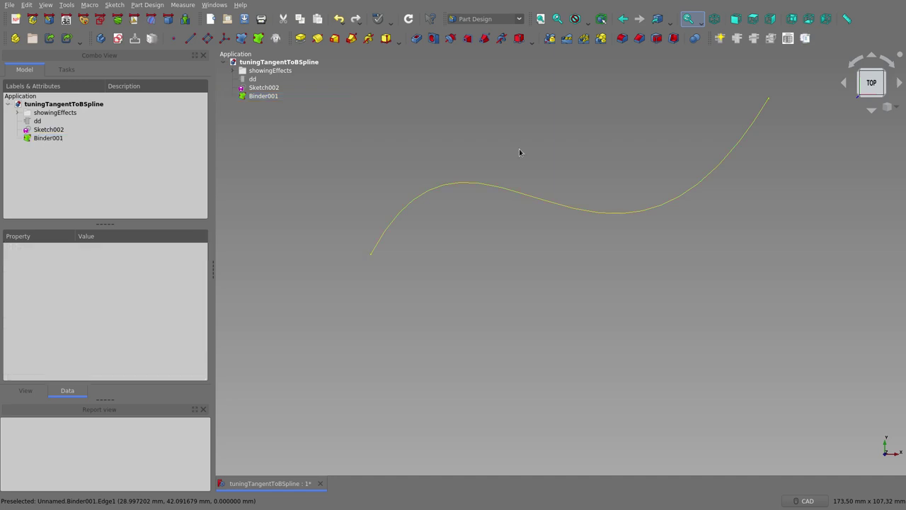
left_click(513, 195)
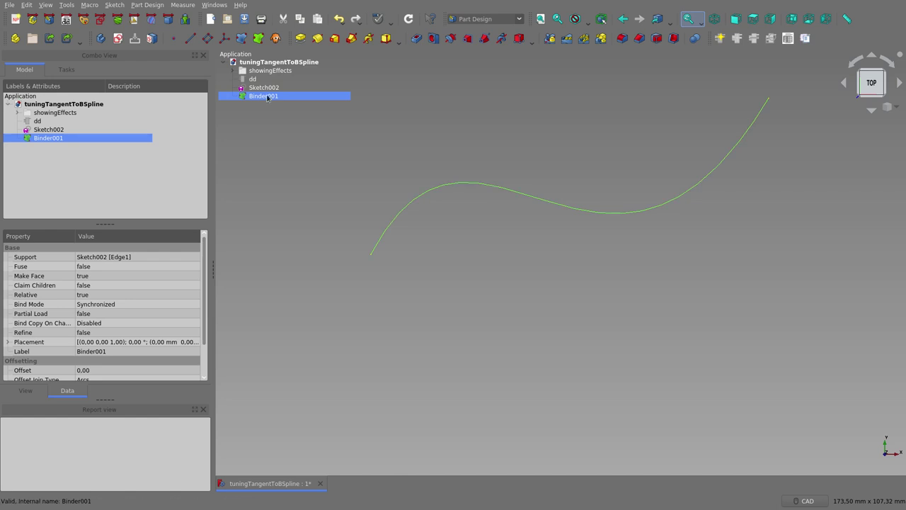
left_click(45, 5)
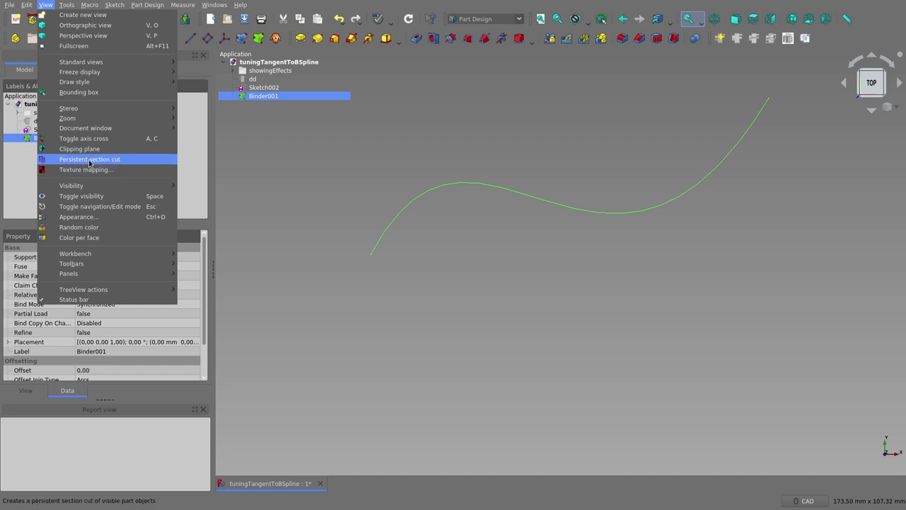
- Create a persistent section cut, SectionCutX, cutting along X at offset 66
left_click(90, 164)
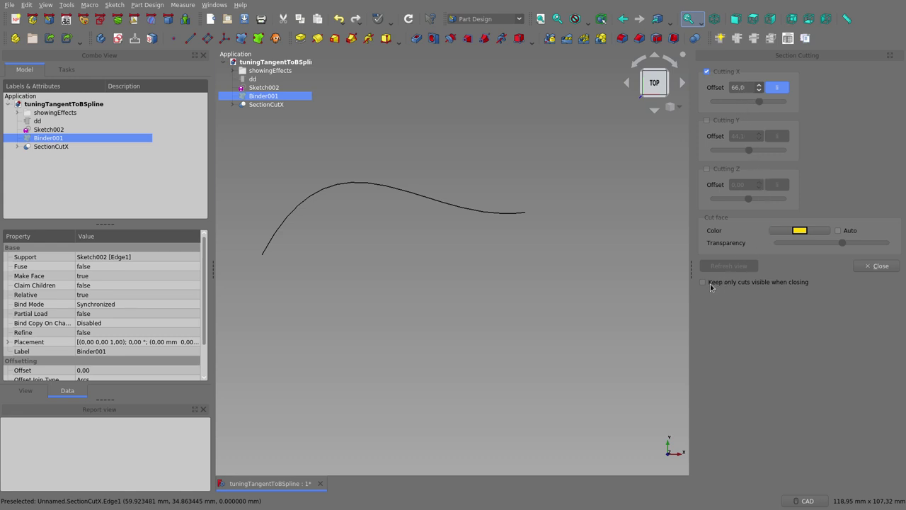
left_click(876, 265)
left_click(521, 323)
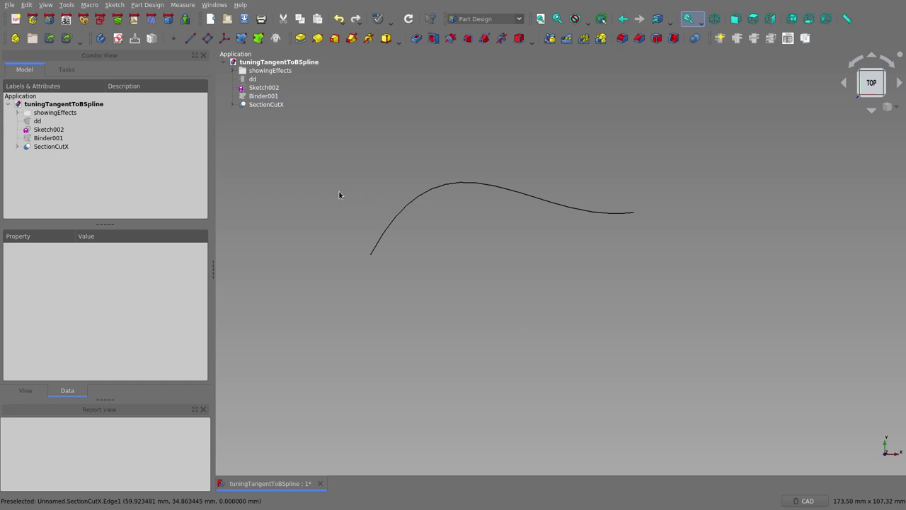
- Drive SectionCutBoxX's X position with the expression dd.XCut, placing the cut at 20 mm
left_click(233, 104)
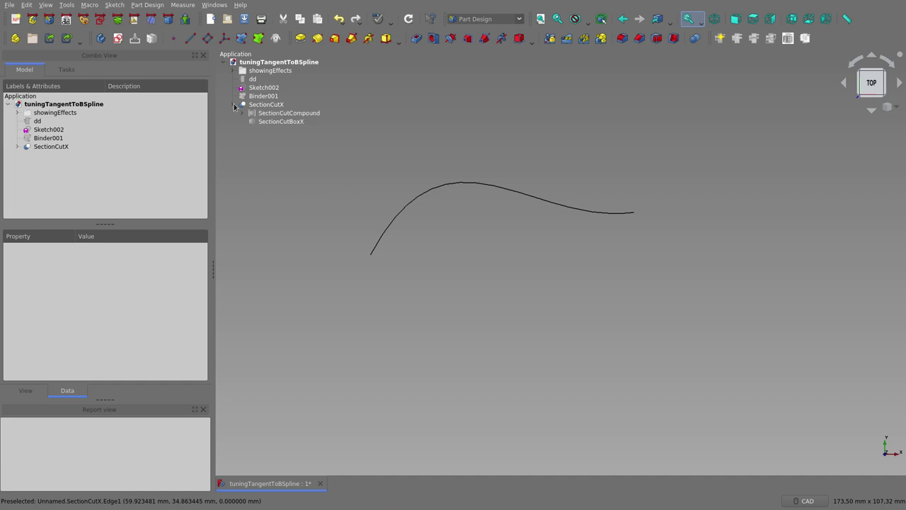
left_click(279, 122)
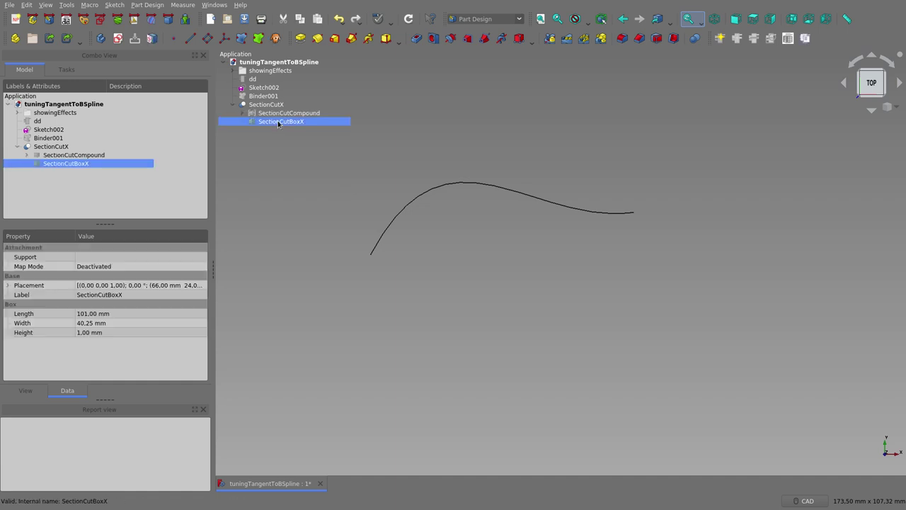
double_click(85, 164)
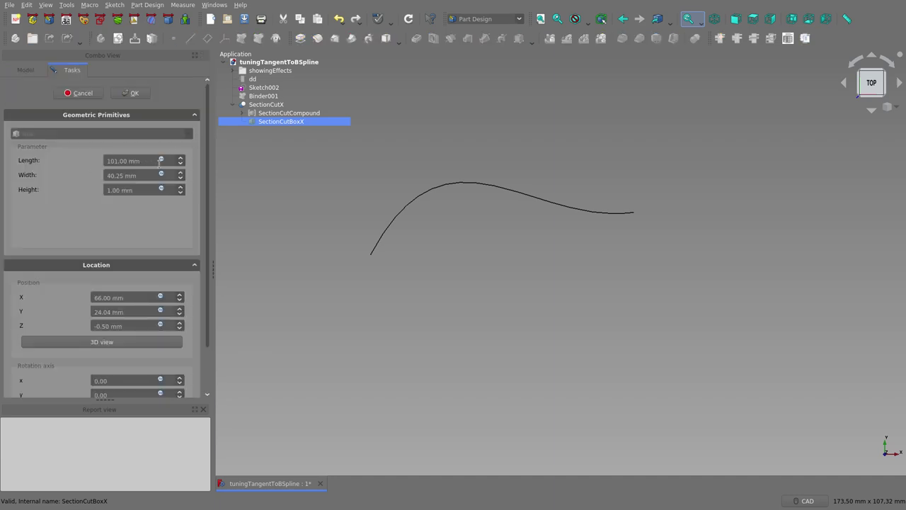
left_click(160, 297)
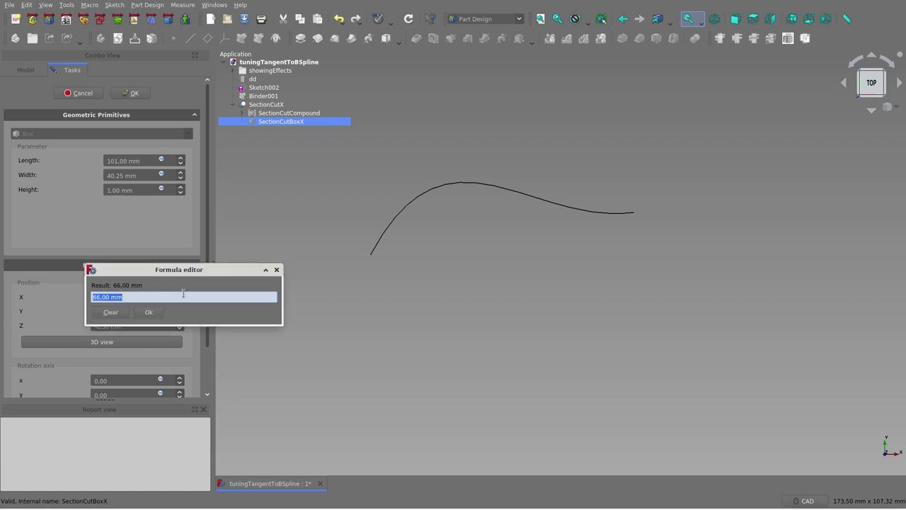
type("dd")
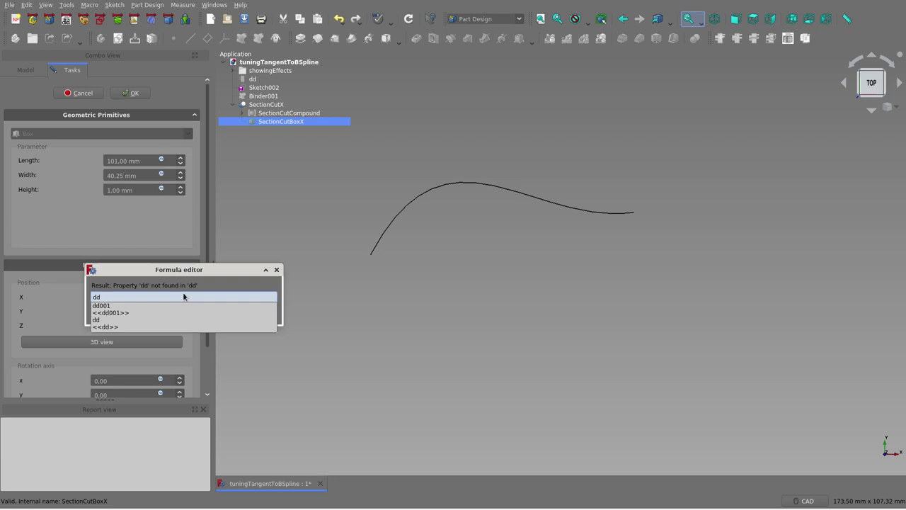
type(".")
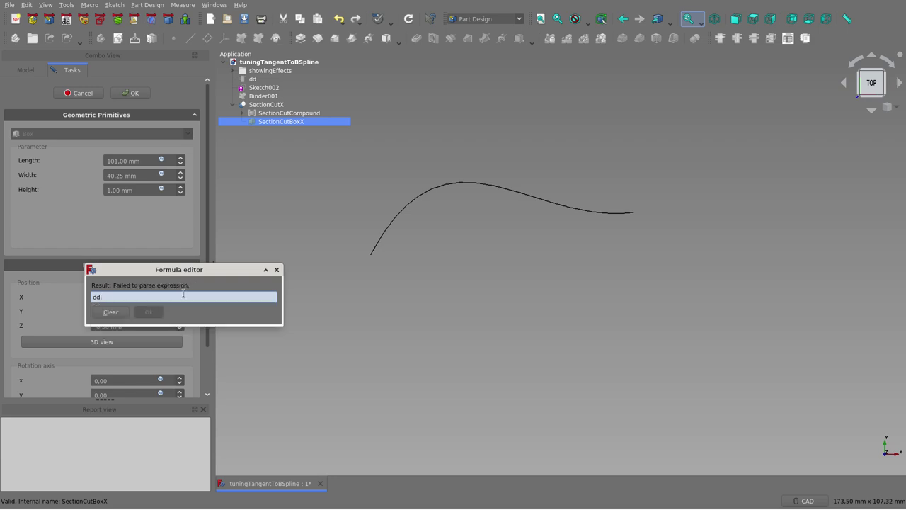
type("cu")
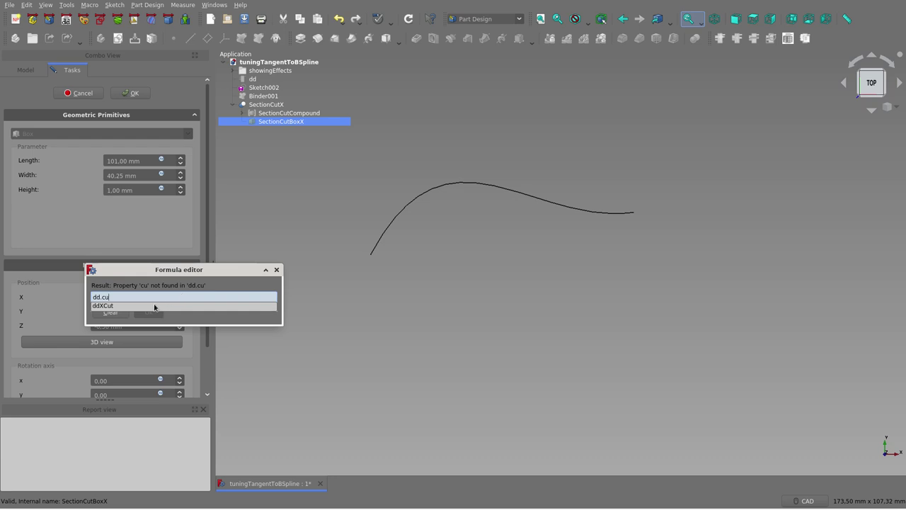
left_click(154, 306)
left_click(150, 313)
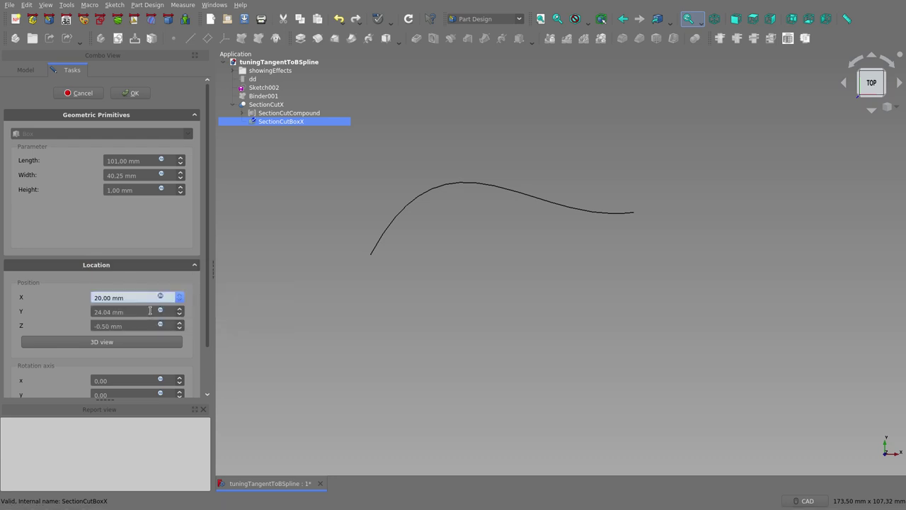
left_click(141, 94)
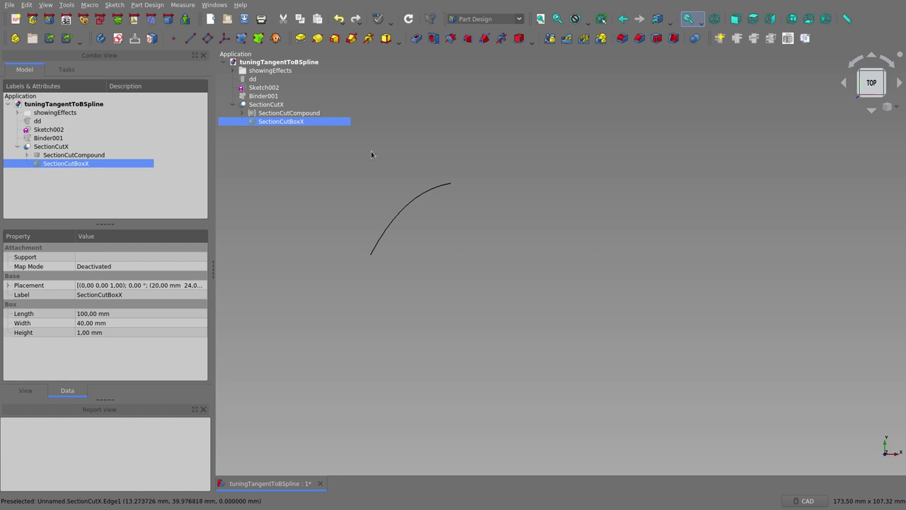
left_click(273, 128)
left_click(233, 105)
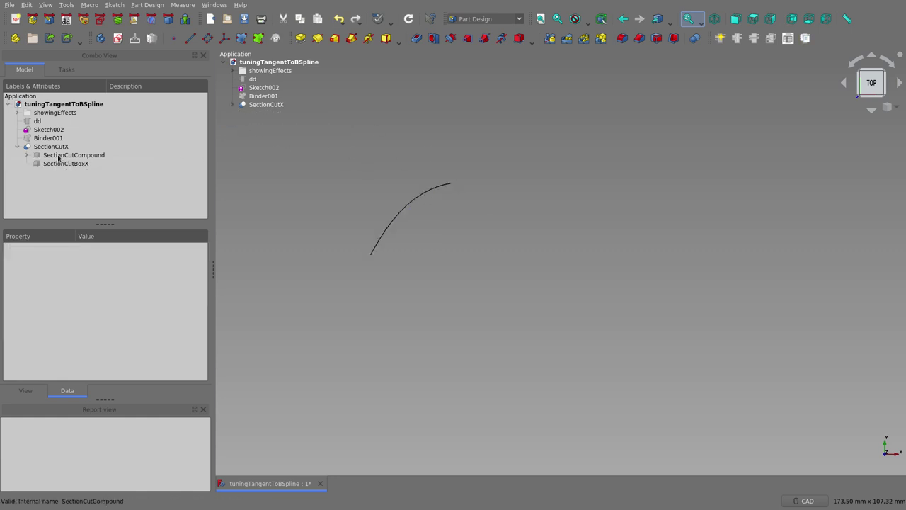
- In Sketcher, create a new sketch, Sketch003, attached with ObjectXY
left_click(12, 149)
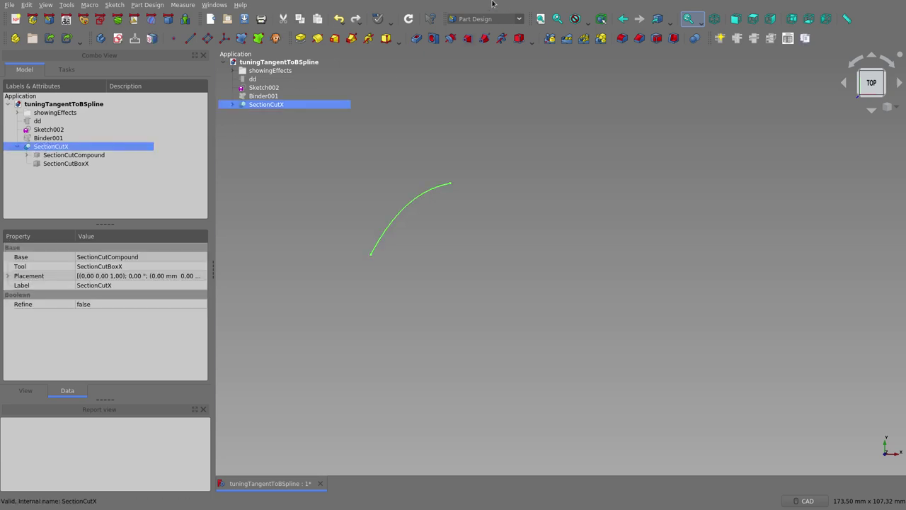
left_click(99, 19)
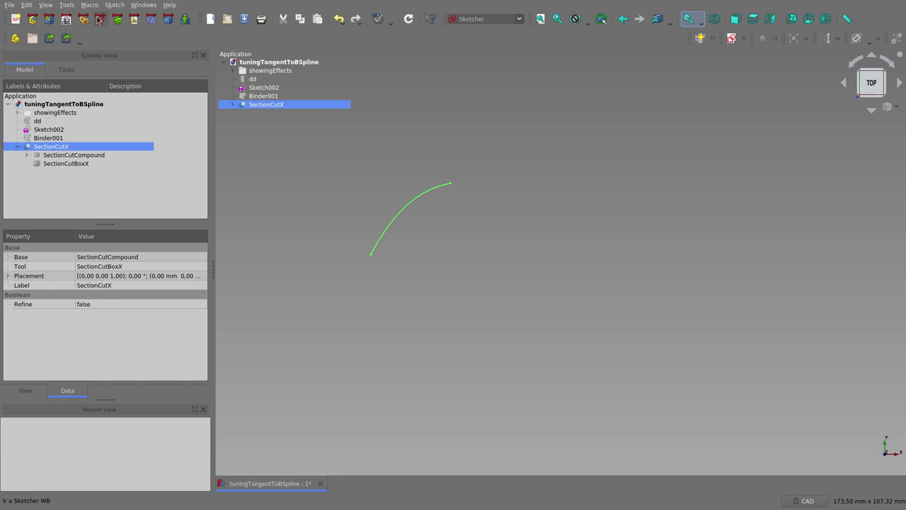
left_click(415, 124)
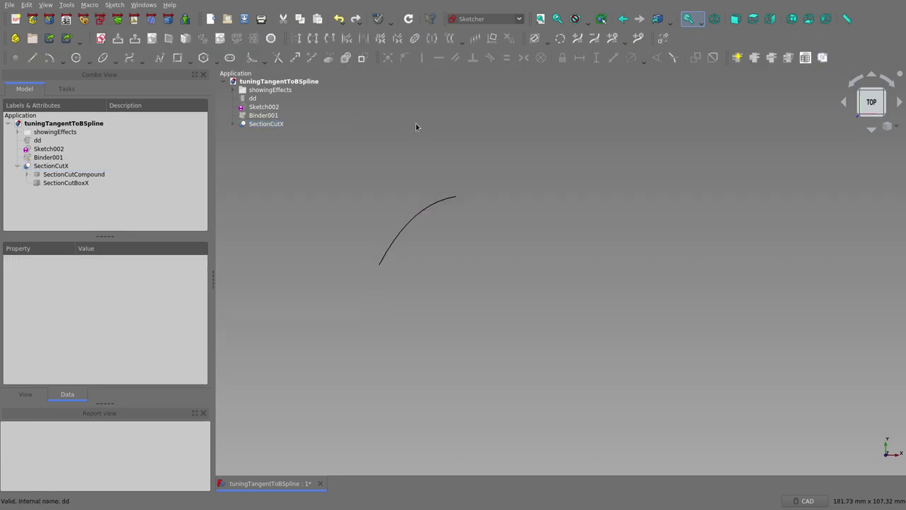
left_click(264, 107)
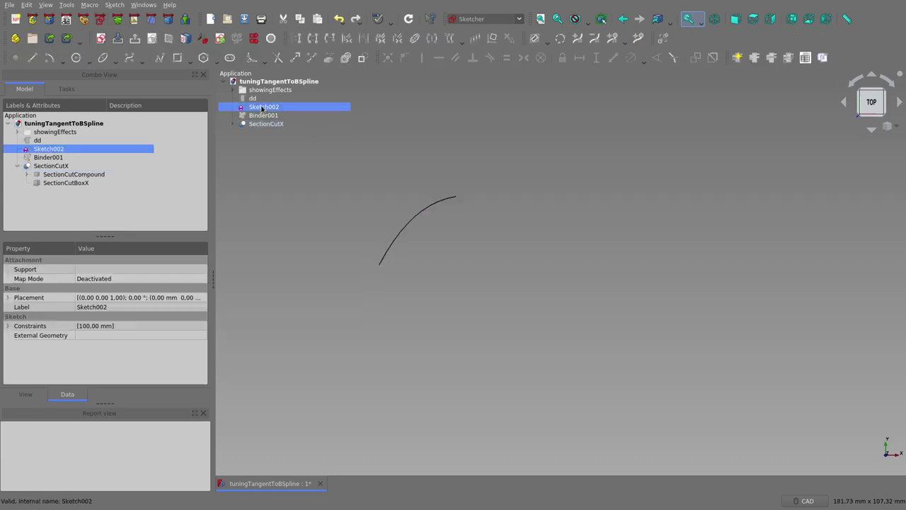
left_click(100, 39)
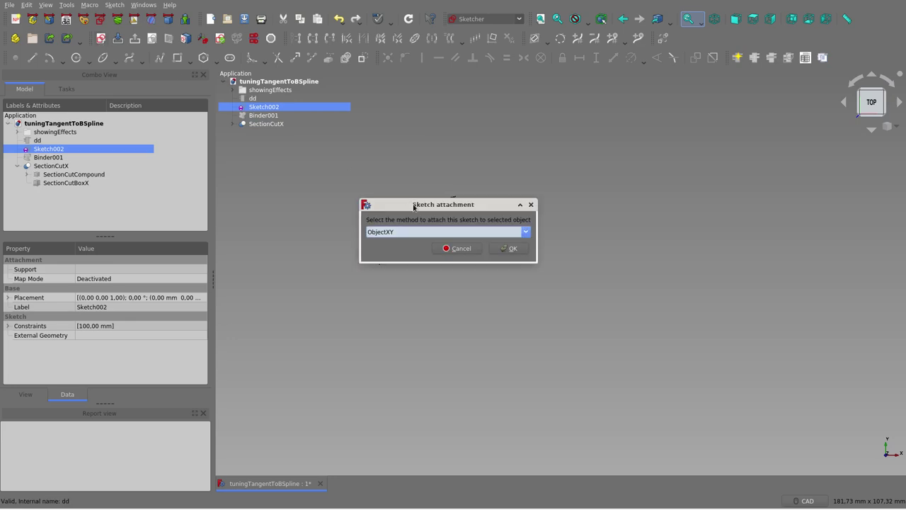
left_click(510, 250)
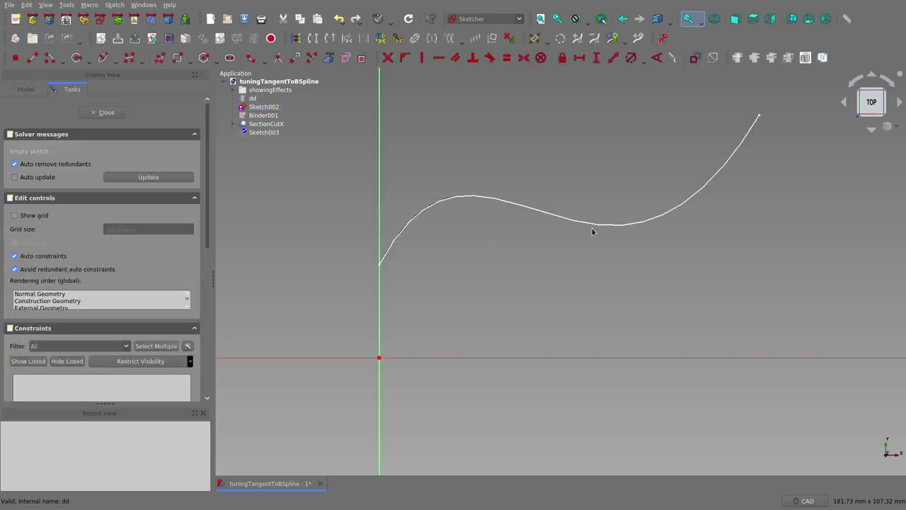
- Link the cut curve into Sketch003 as external geometry
left_click(263, 107)
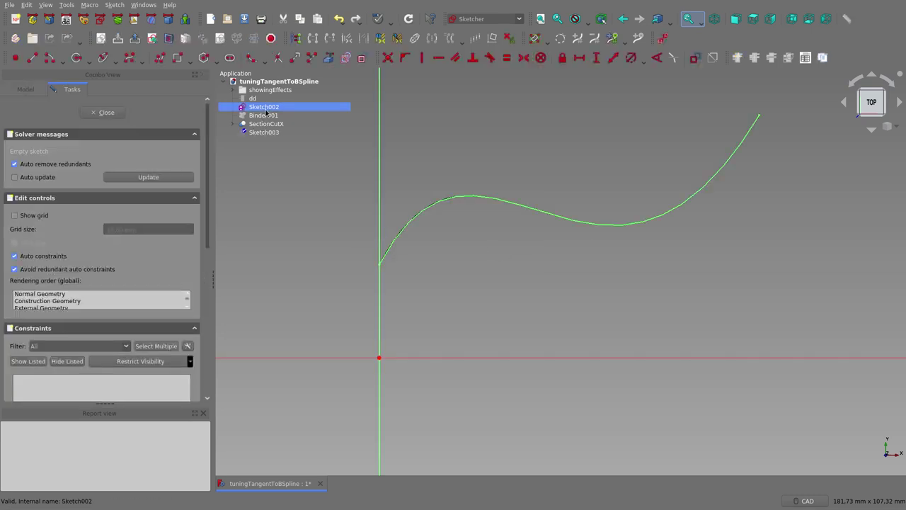
left_click(330, 62)
left_click(430, 206)
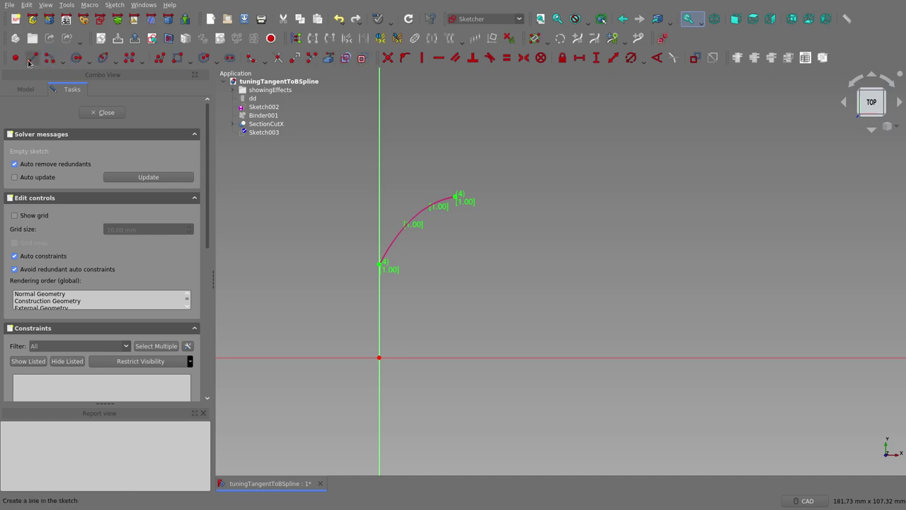
- Draw a line and make it tangent to the curve at the curve's end point
left_click(30, 60)
left_click(489, 162)
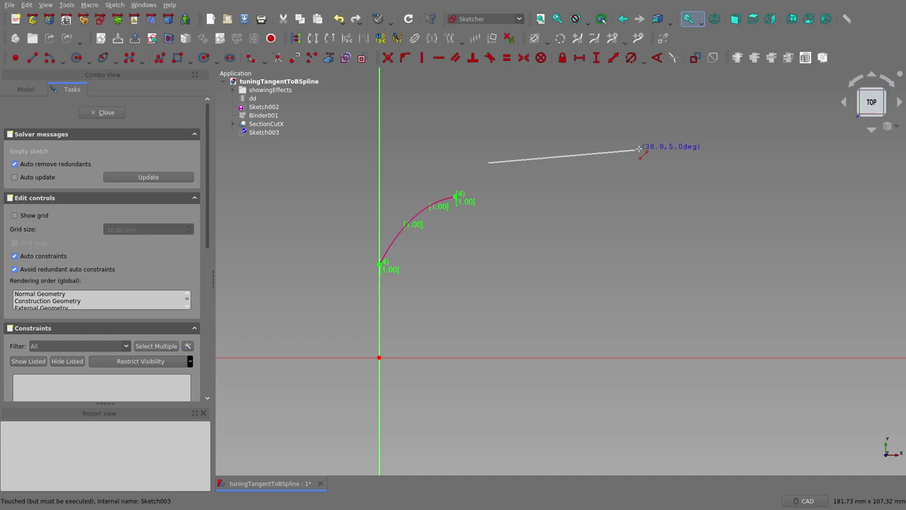
left_click(576, 149)
left_click(459, 191)
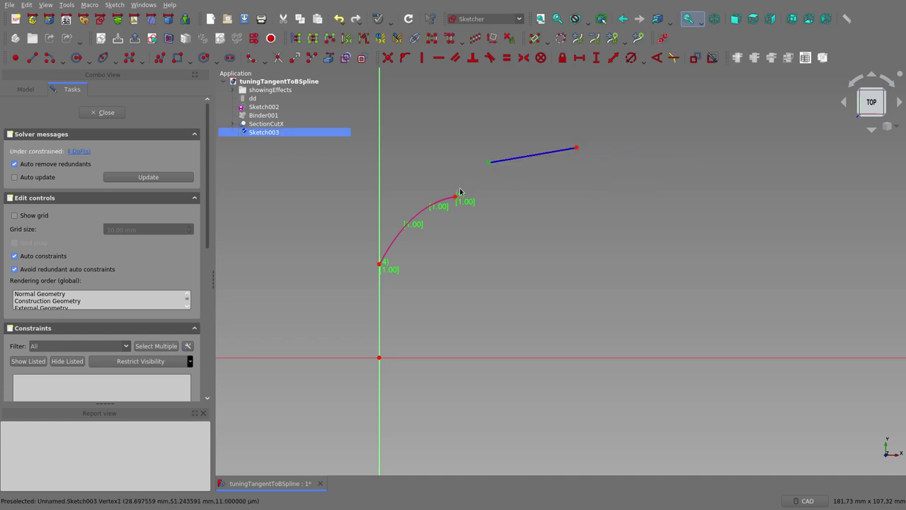
left_click(456, 199)
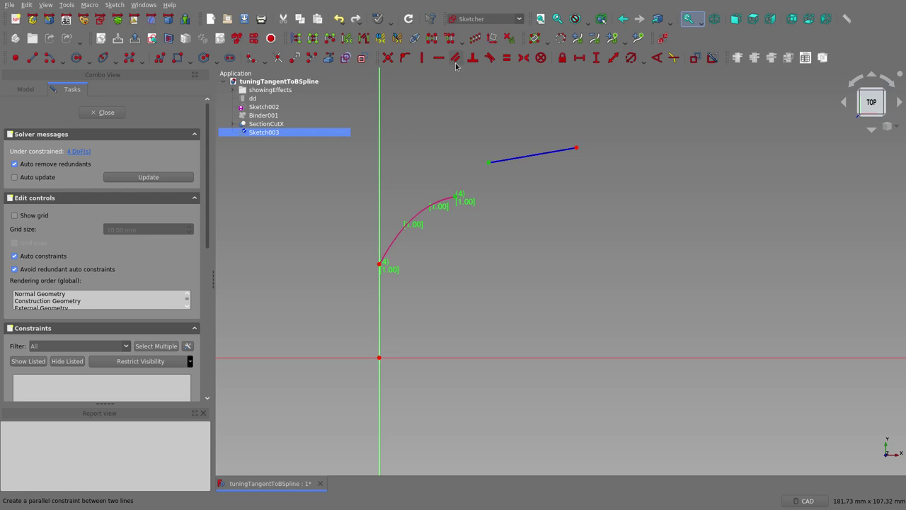
left_click(494, 61)
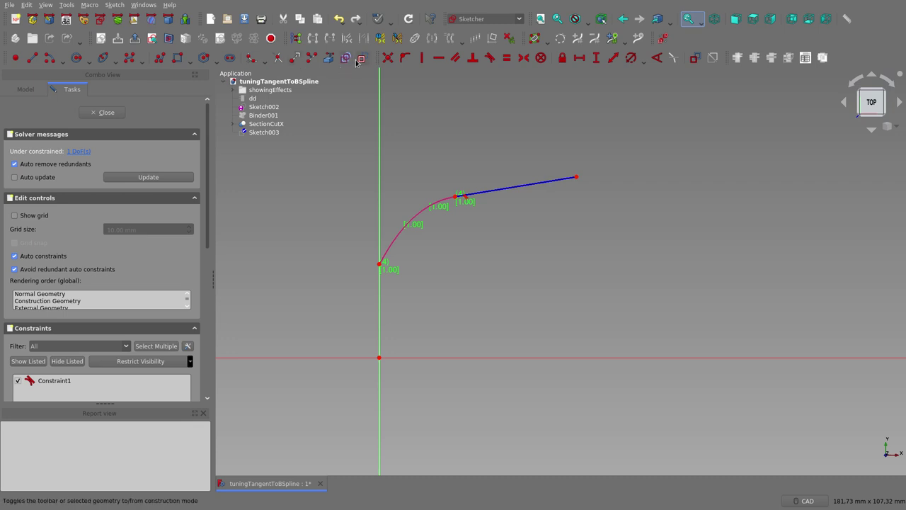
- Draw a second line and make it symmetric about the curve's end point
left_click(39, 55)
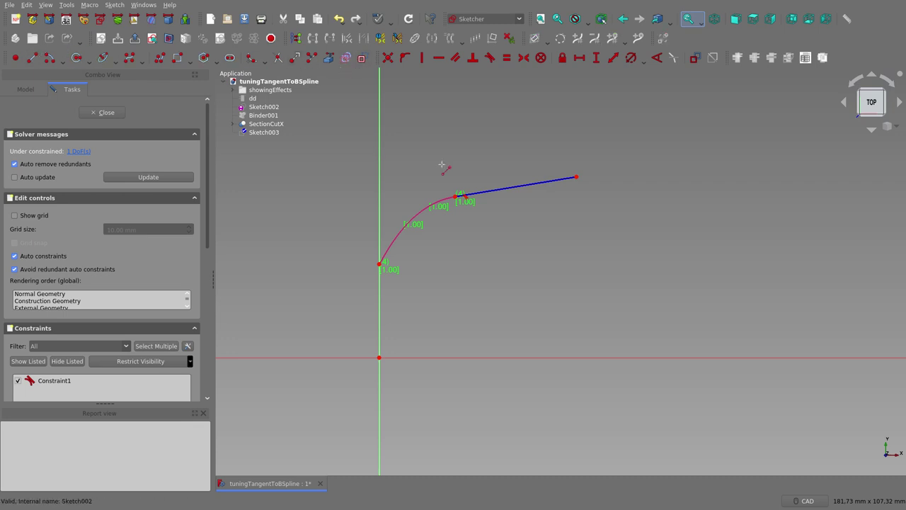
left_click(576, 176)
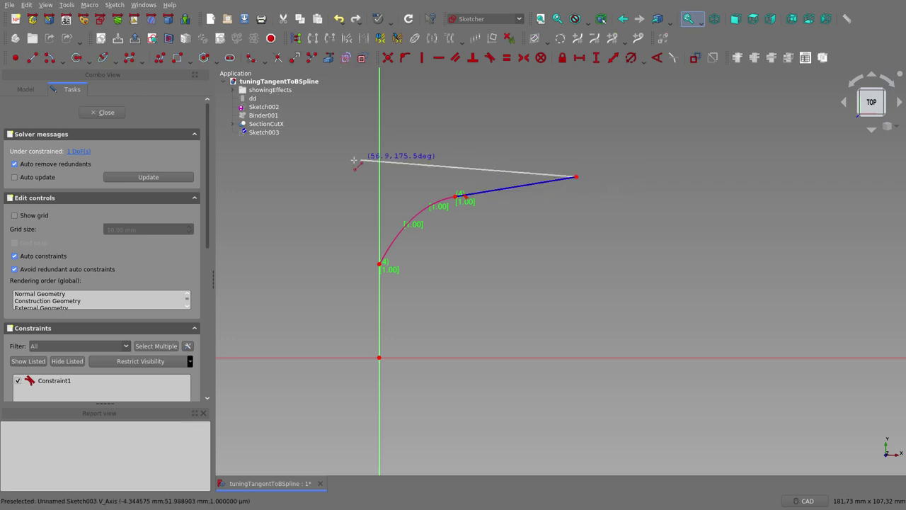
left_click(392, 185)
right_click(457, 227)
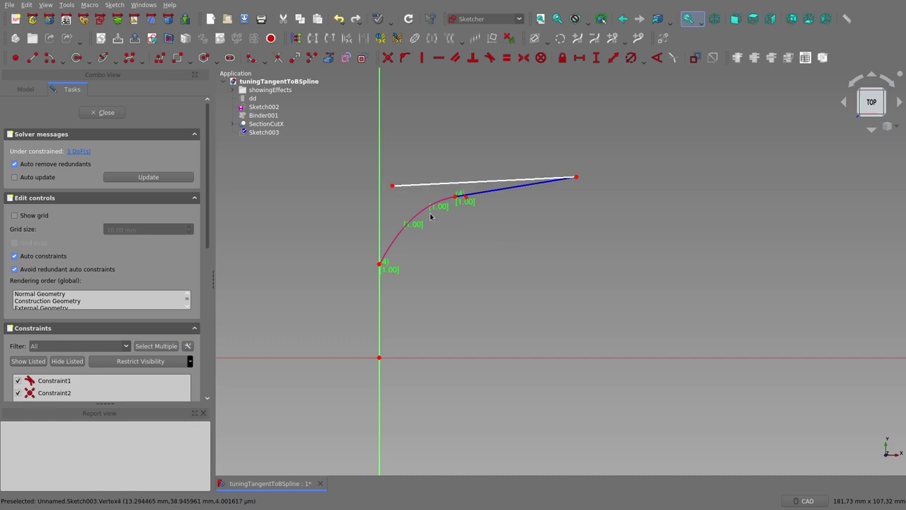
left_click(392, 185)
left_click(577, 176)
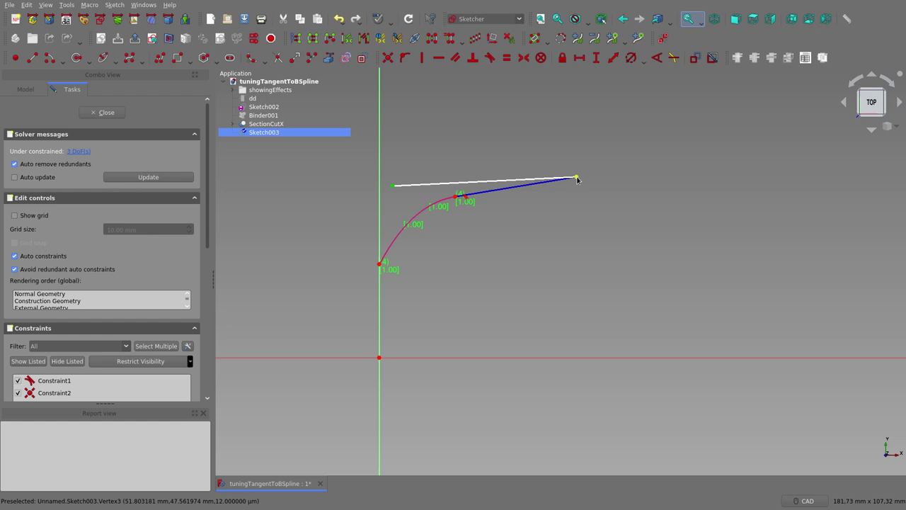
left_click(459, 196)
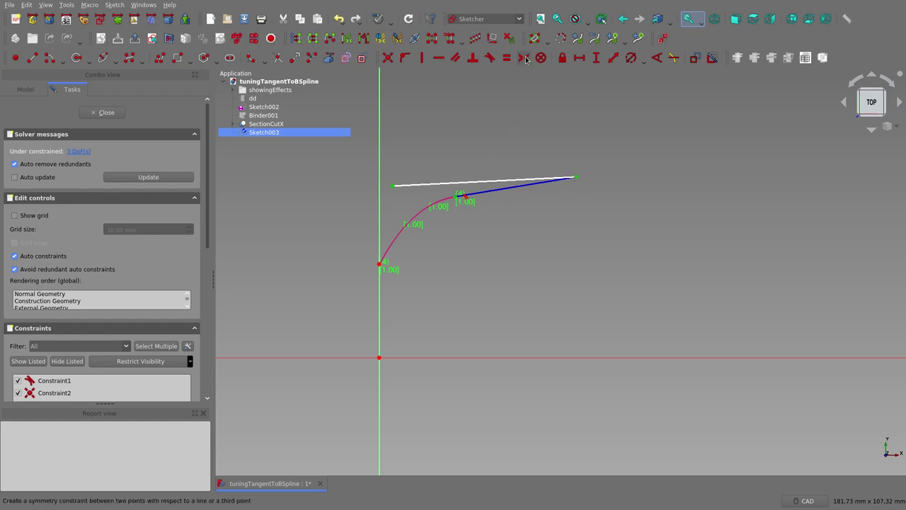
left_click(525, 57)
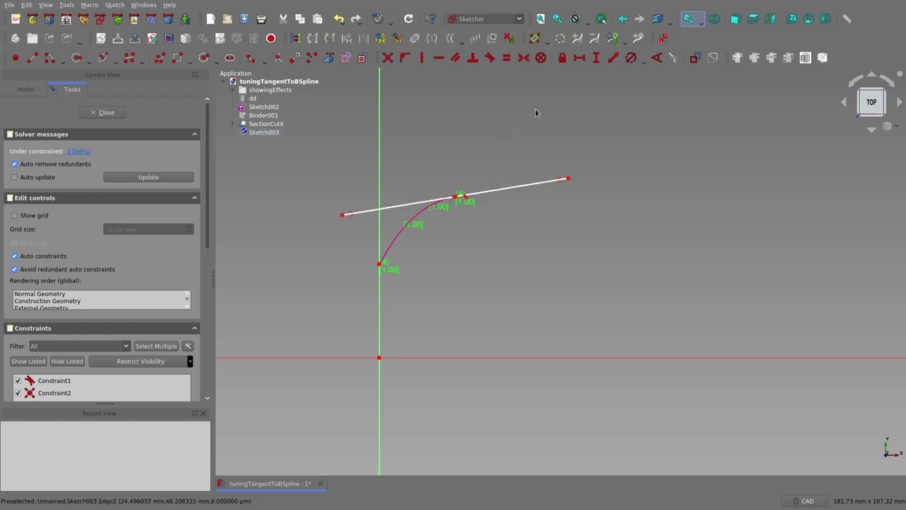
- Constrain the tangent line's length with the expression dd.ddTangentLength, shortening it to 50 mm
left_click(393, 208)
left_click(613, 58)
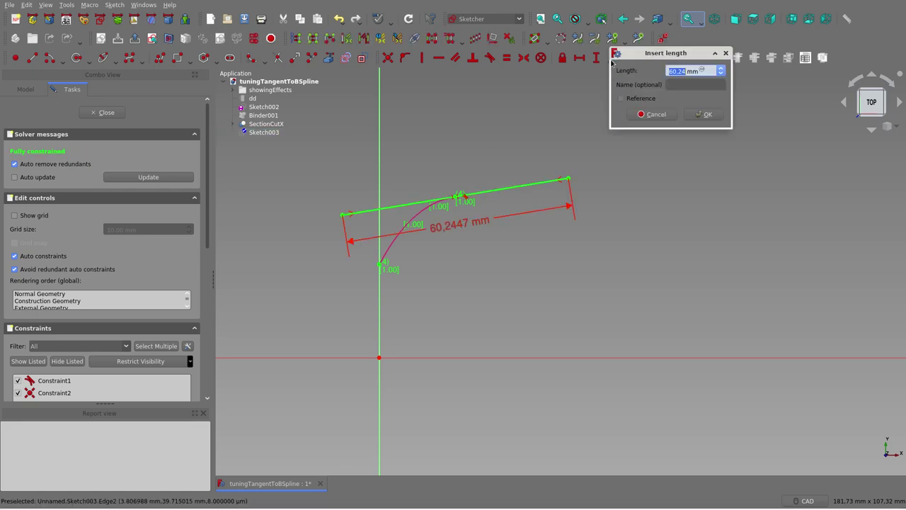
left_click(700, 70)
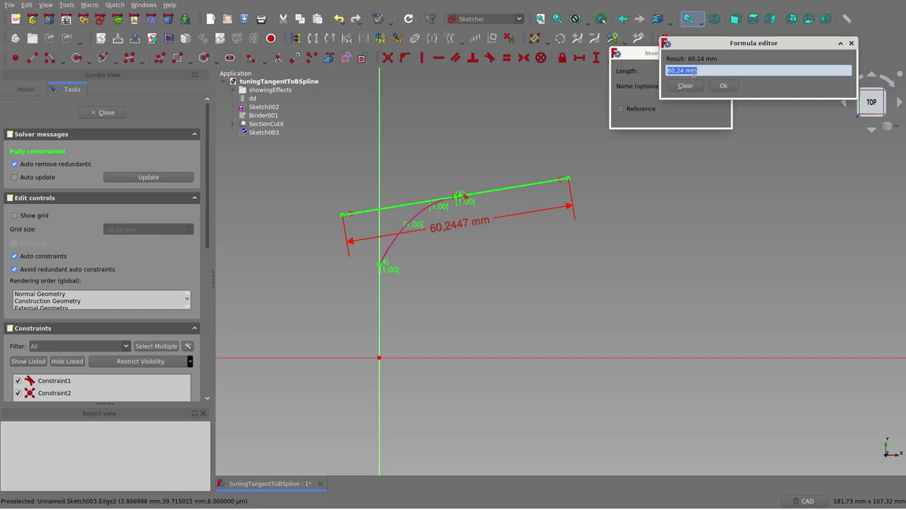
type("dd")
left_click(680, 93)
type(".")
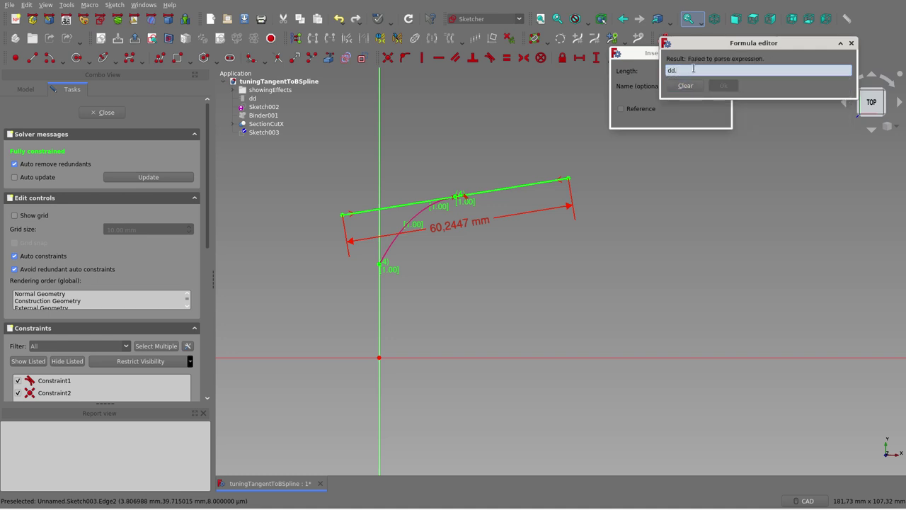
type("le")
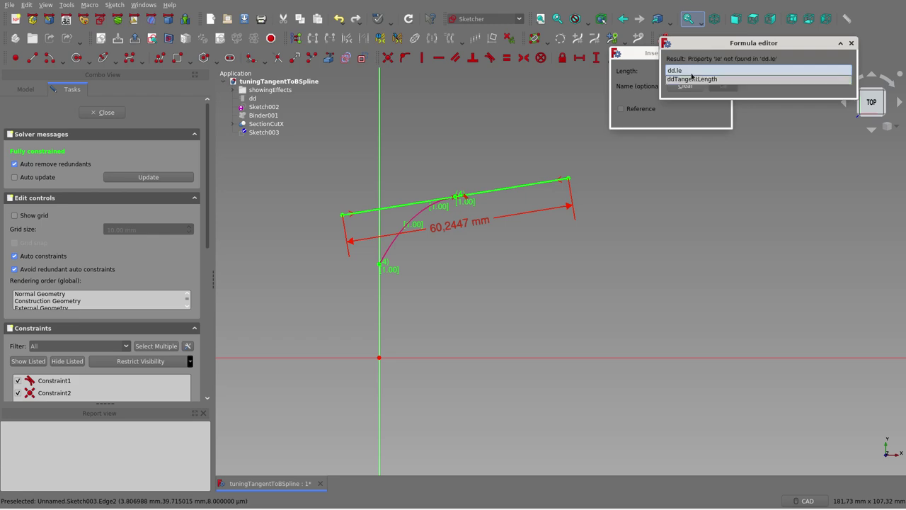
left_click(689, 79)
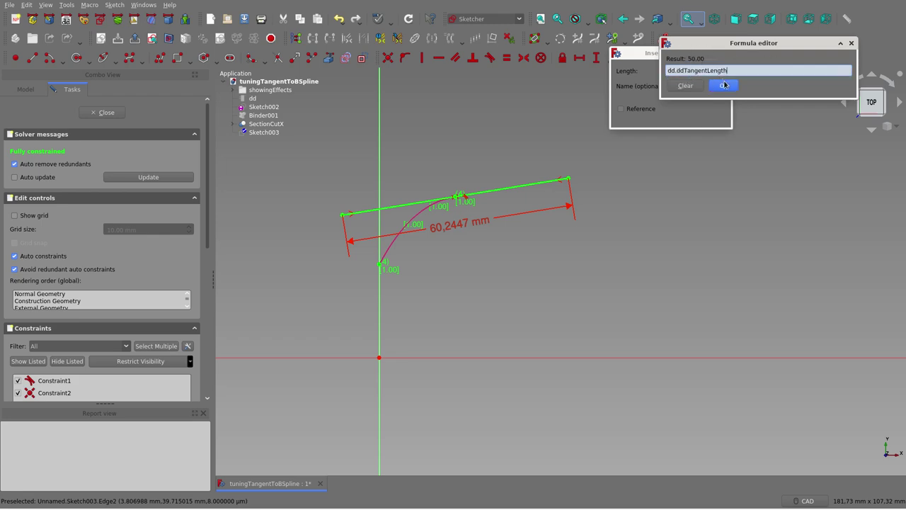
left_click(722, 85)
left_click(704, 114)
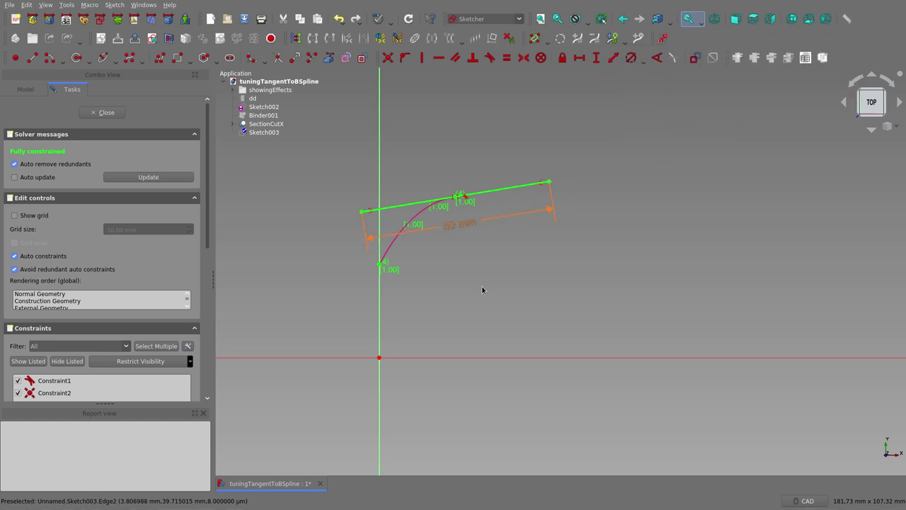
- Make Sketch002's B-spline visible in the 3D view
left_click(264, 106)
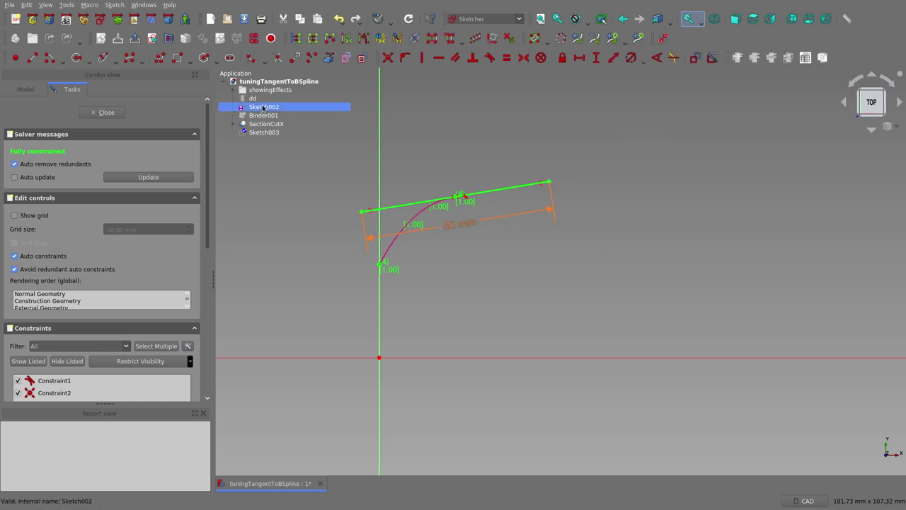
key("space")
left_click(503, 289)
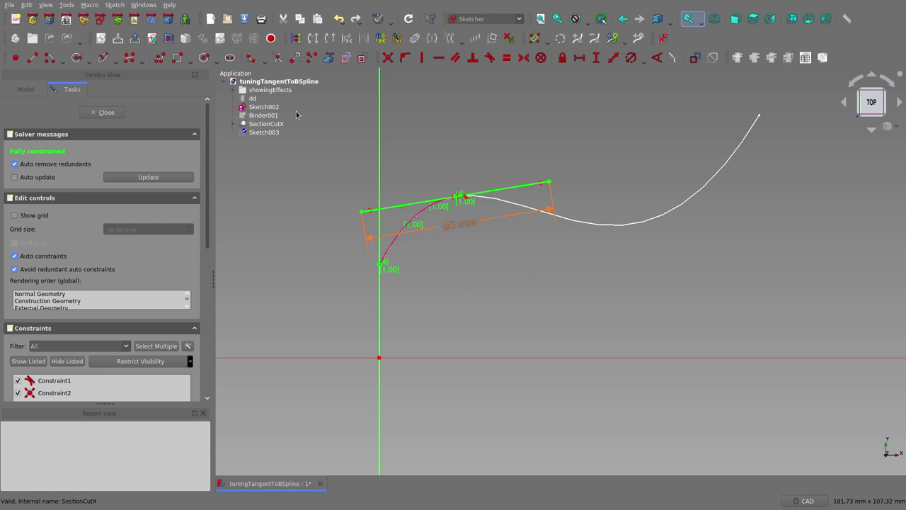
- Carbon-copy Sketch002's B-spline into Sketch003, then close the sketch
left_click(345, 59)
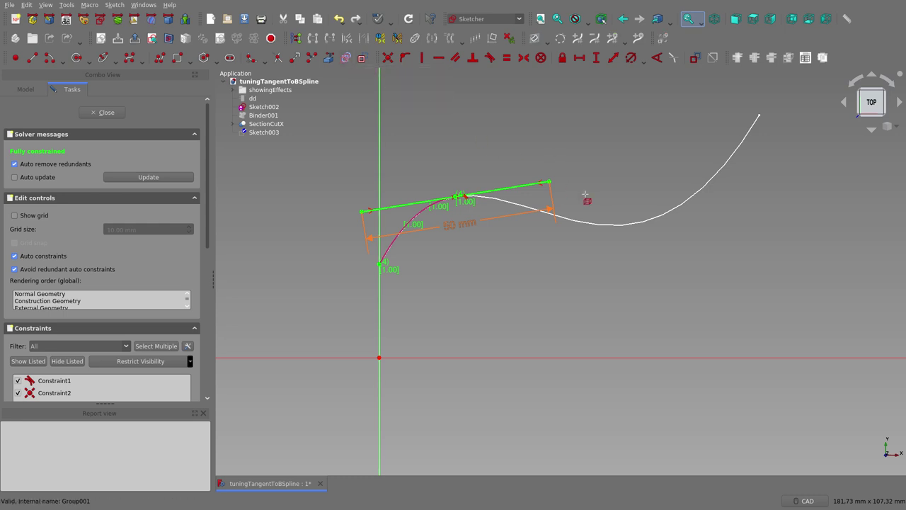
left_click(611, 224)
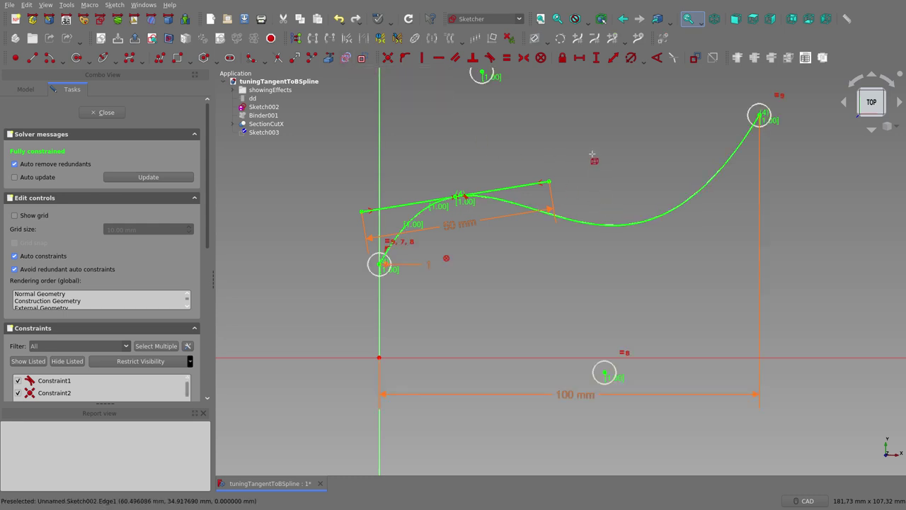
right_click(592, 154)
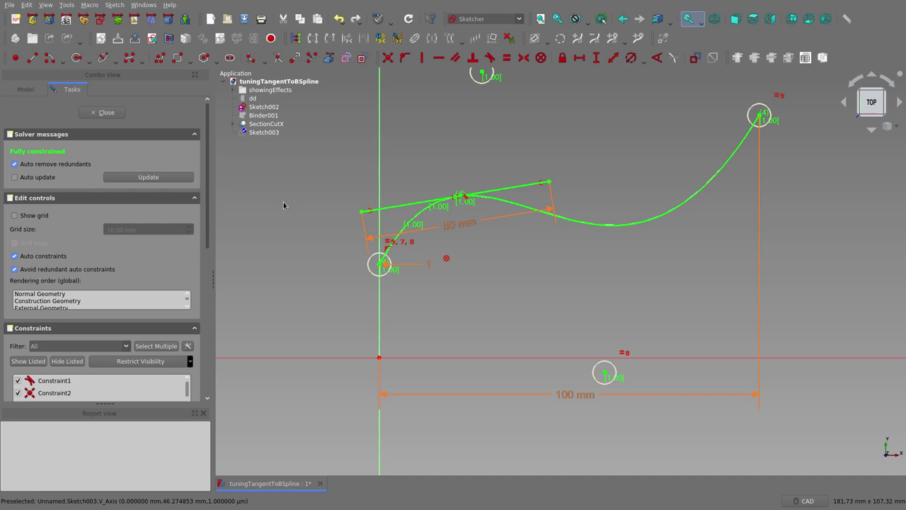
left_click(104, 113)
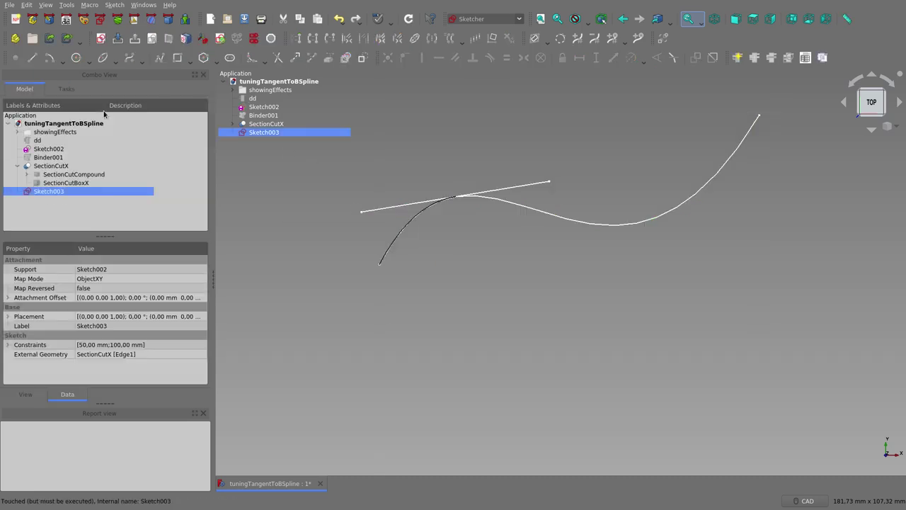
- Select SectionCutX and Sketch003 in the model tree to inspect them, then clear the selection
left_click(268, 124)
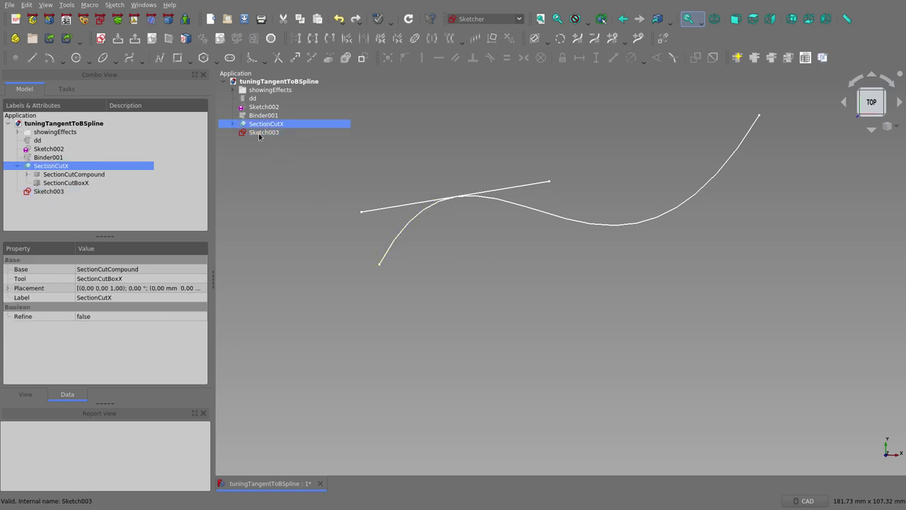
left_click(262, 132)
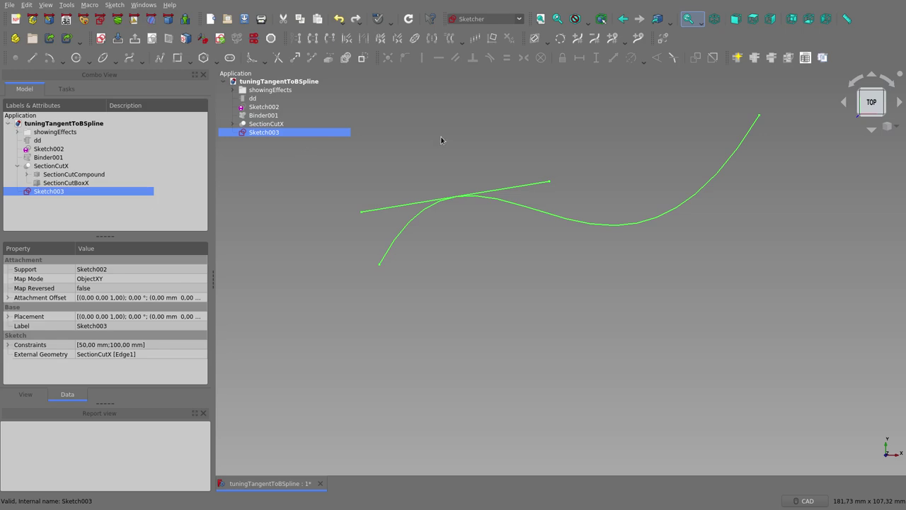
left_click(442, 139)
- Step dd's XCut to 29 and then 42, sliding the tangent line along the curve
left_click(38, 140)
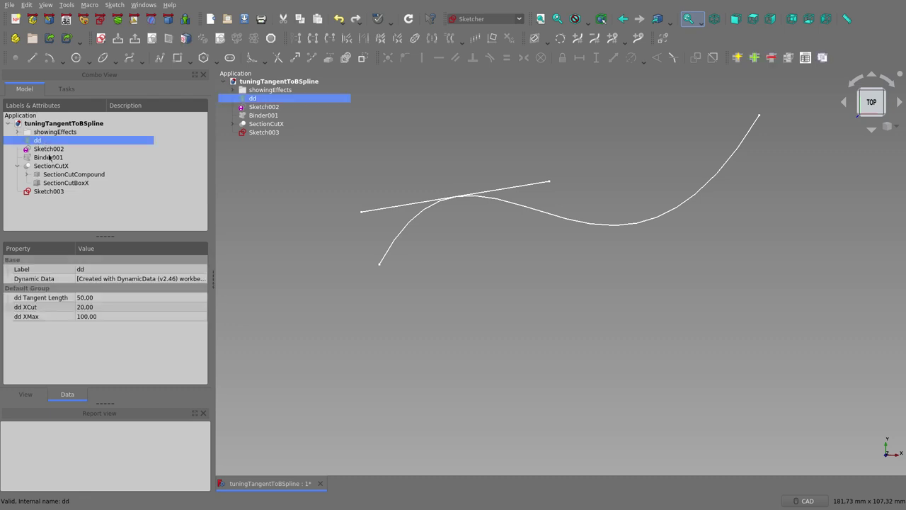
left_click(98, 306)
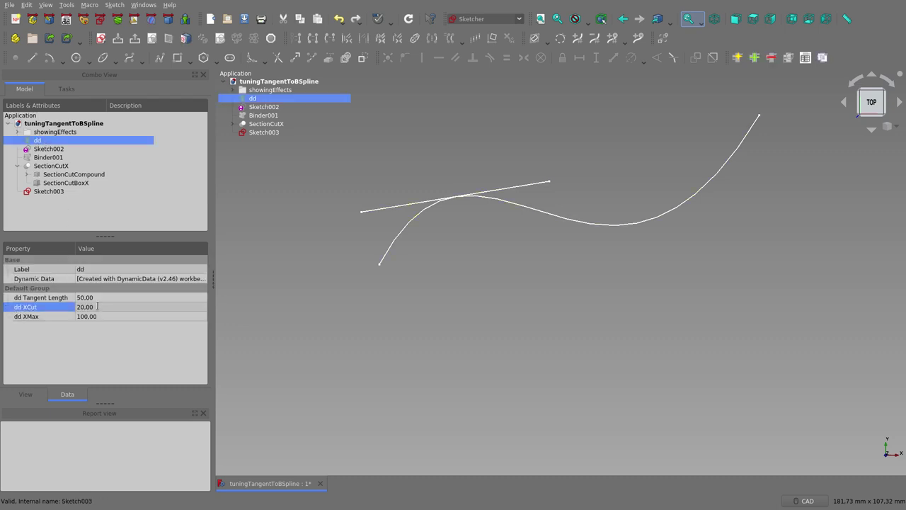
scroll(97, 307, "up", 6)
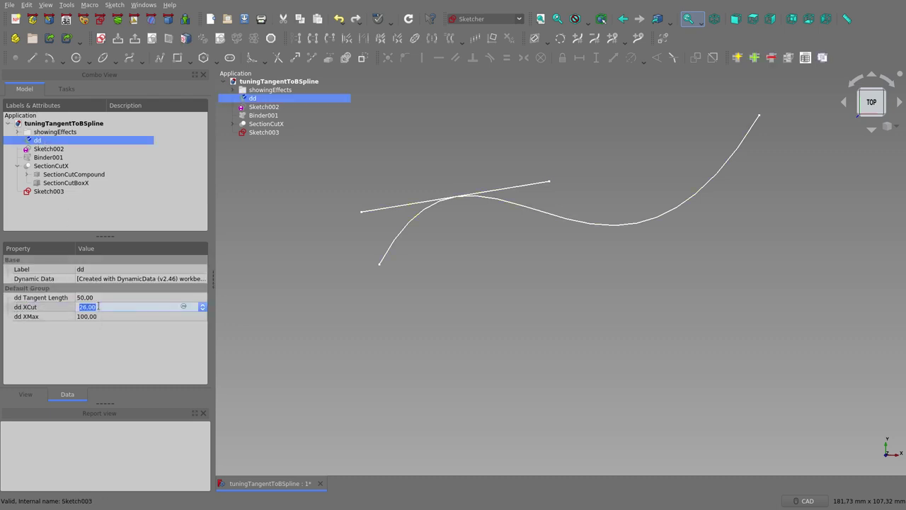
left_click(105, 300)
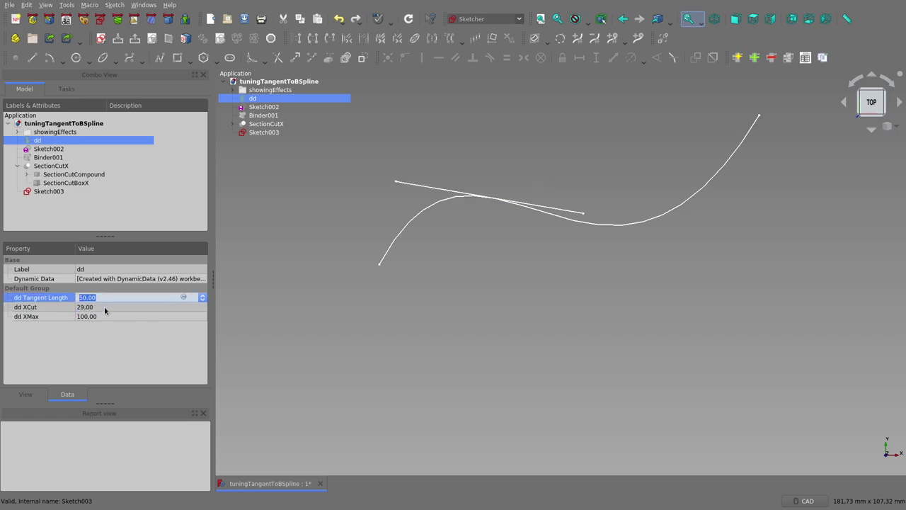
left_click(105, 307)
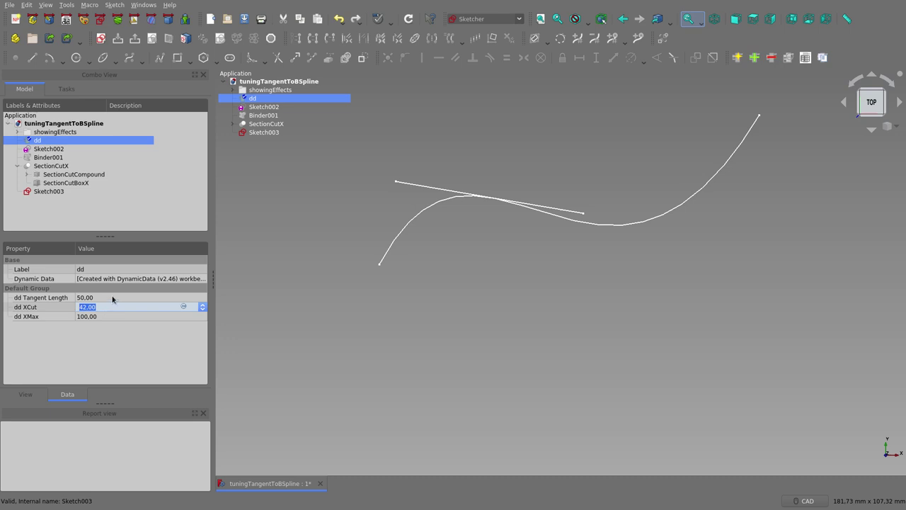
left_click(113, 298)
- Raise XCut further to 59 and then 77, moving the tangent line rightward
left_click(112, 306)
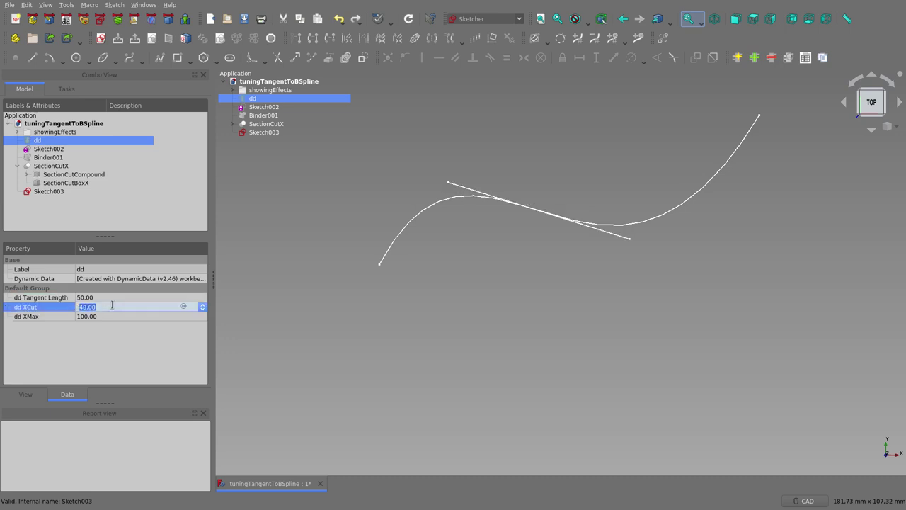
scroll(112, 306, "up", 8)
left_click(118, 298)
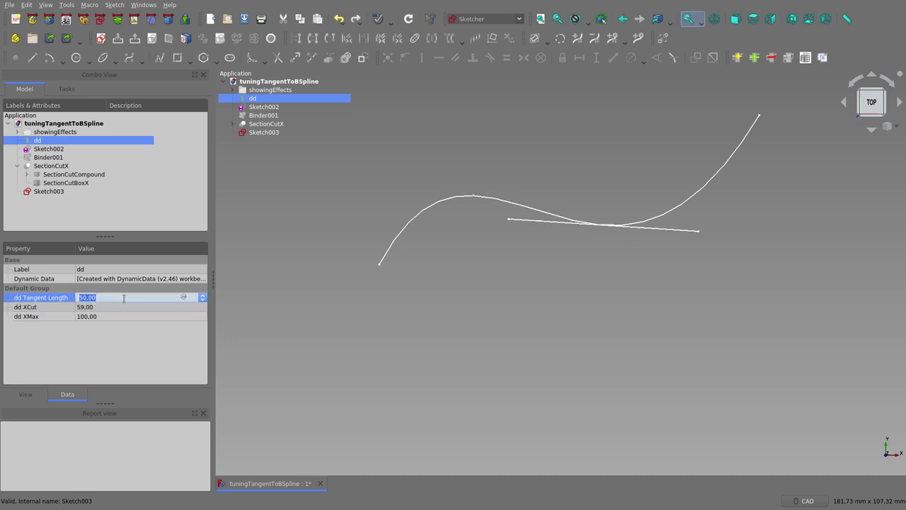
left_click(122, 305)
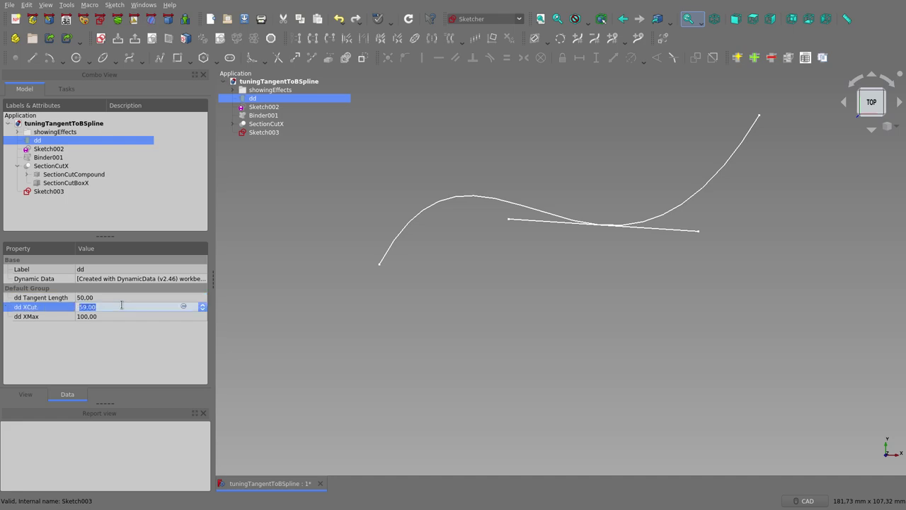
scroll(121, 305, "up", 10)
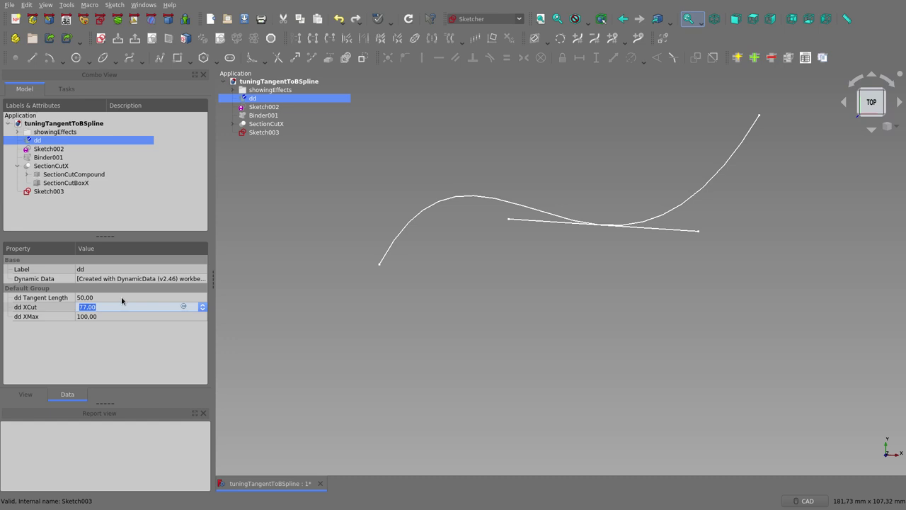
left_click(121, 298)
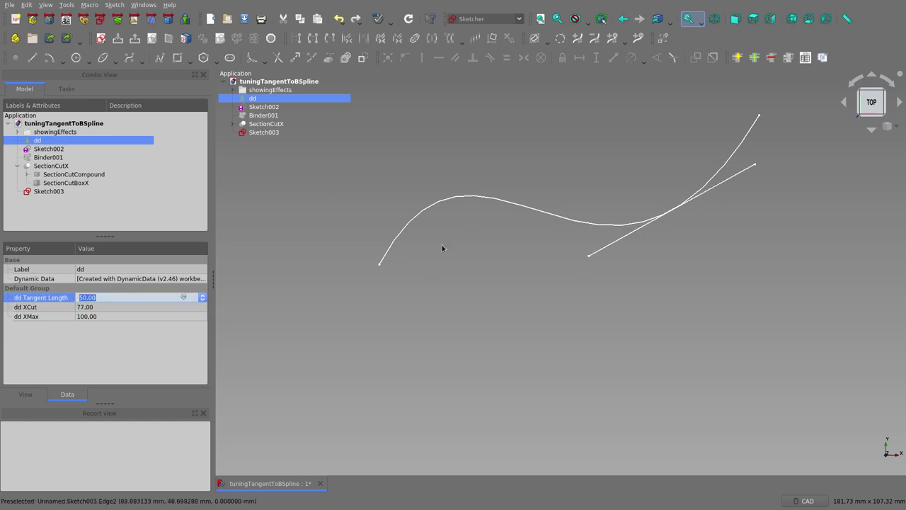